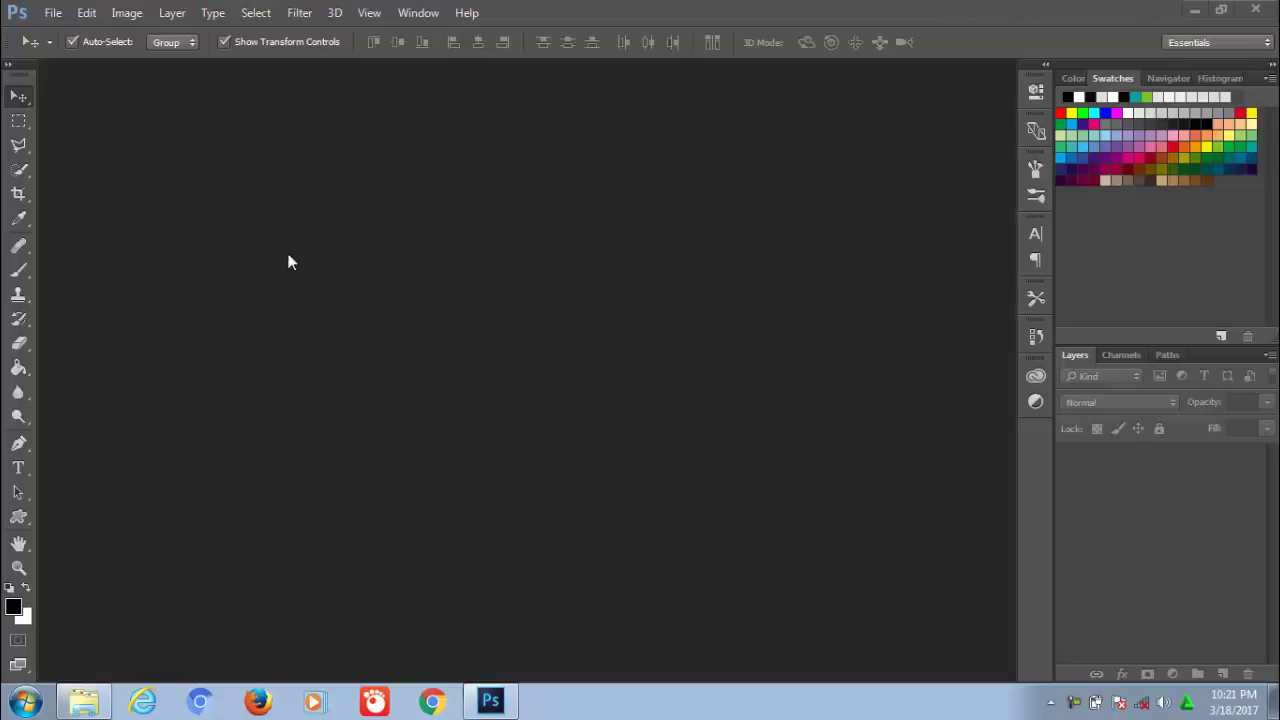
Create a new 3000 × 2800 px, 200 ppi document with a white background
click(53, 12)
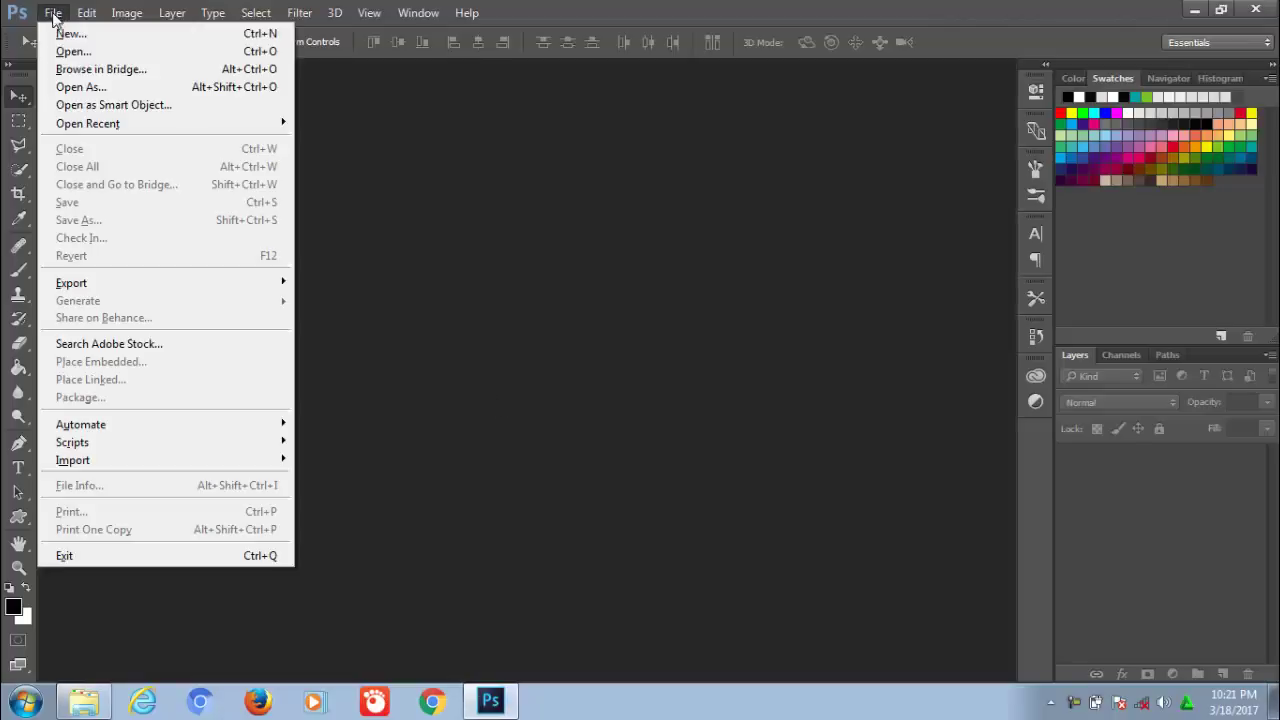
click(60, 34)
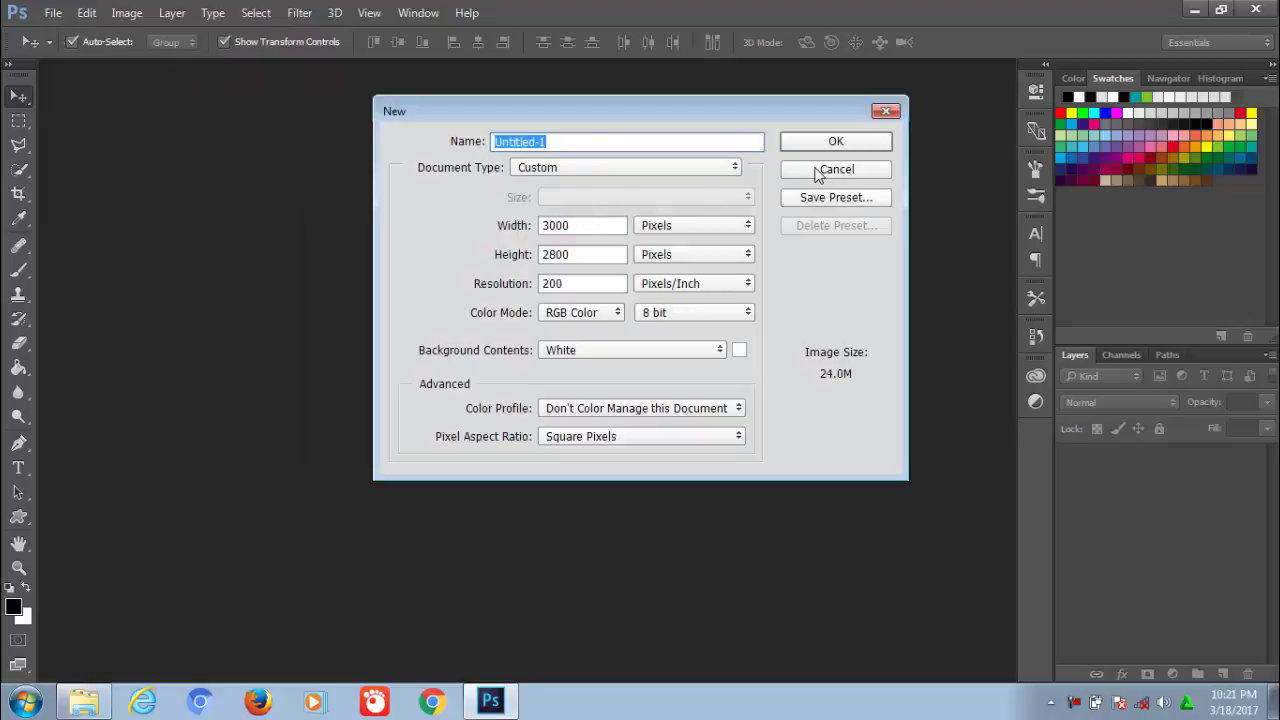
click(835, 143)
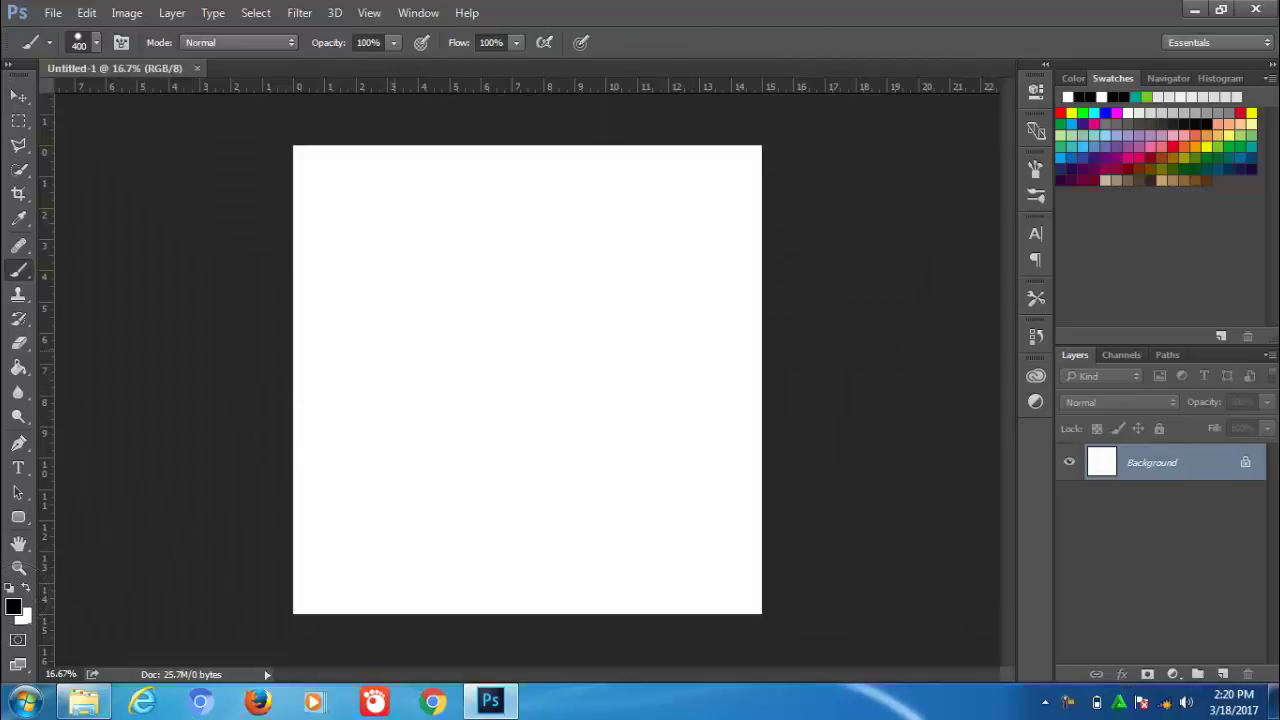
Fill the Background layer with solid black using Ctrl+Backspace
key(ctrl+BackSpace)
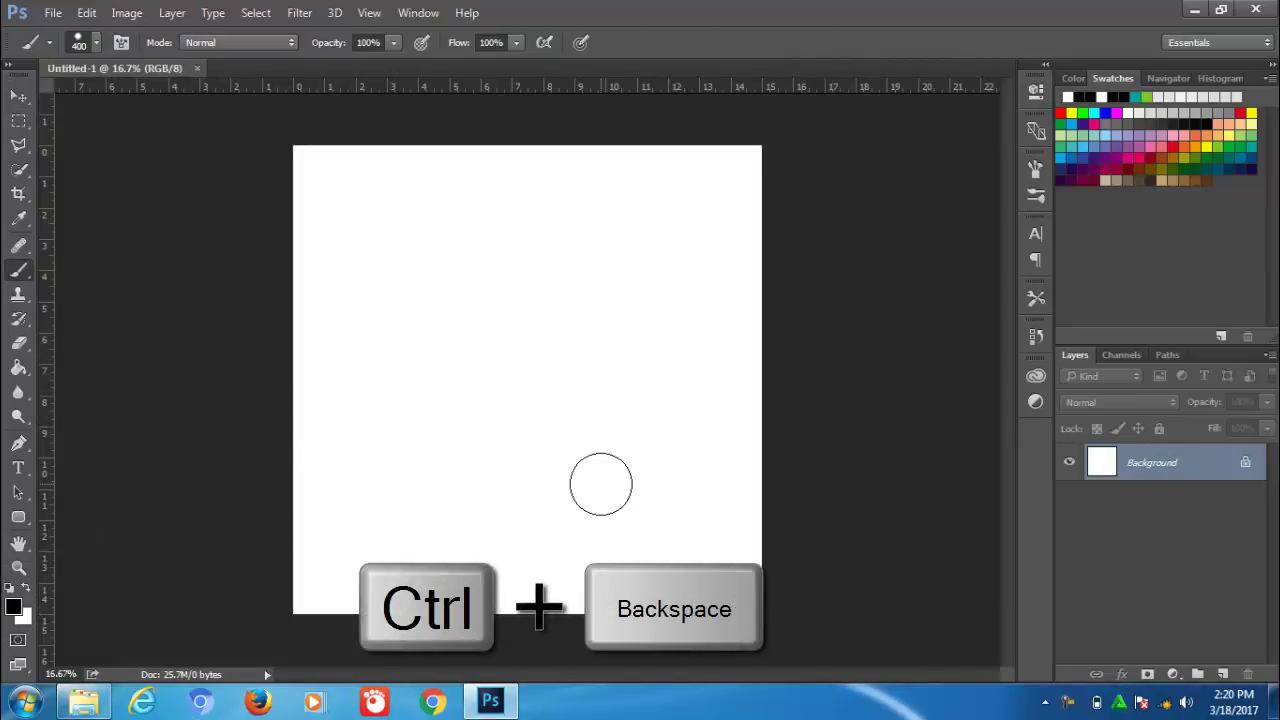
key(ctrl+BackSpace)
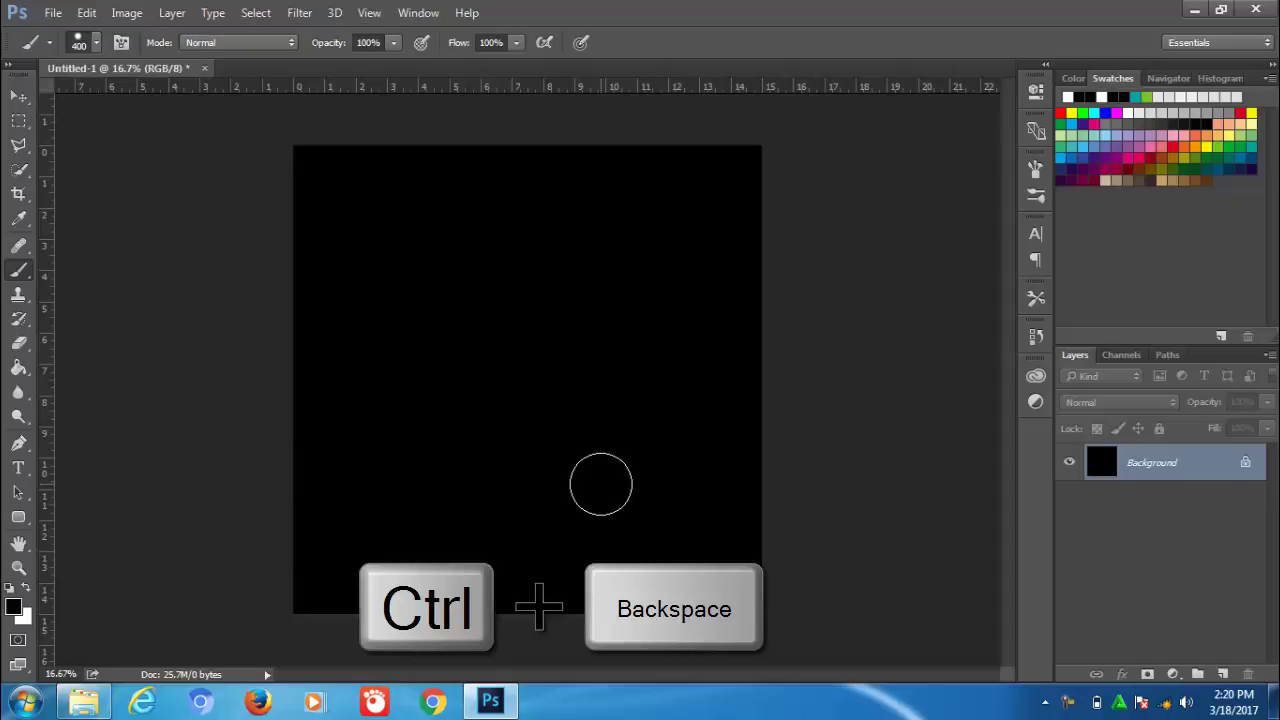
click(23, 100)
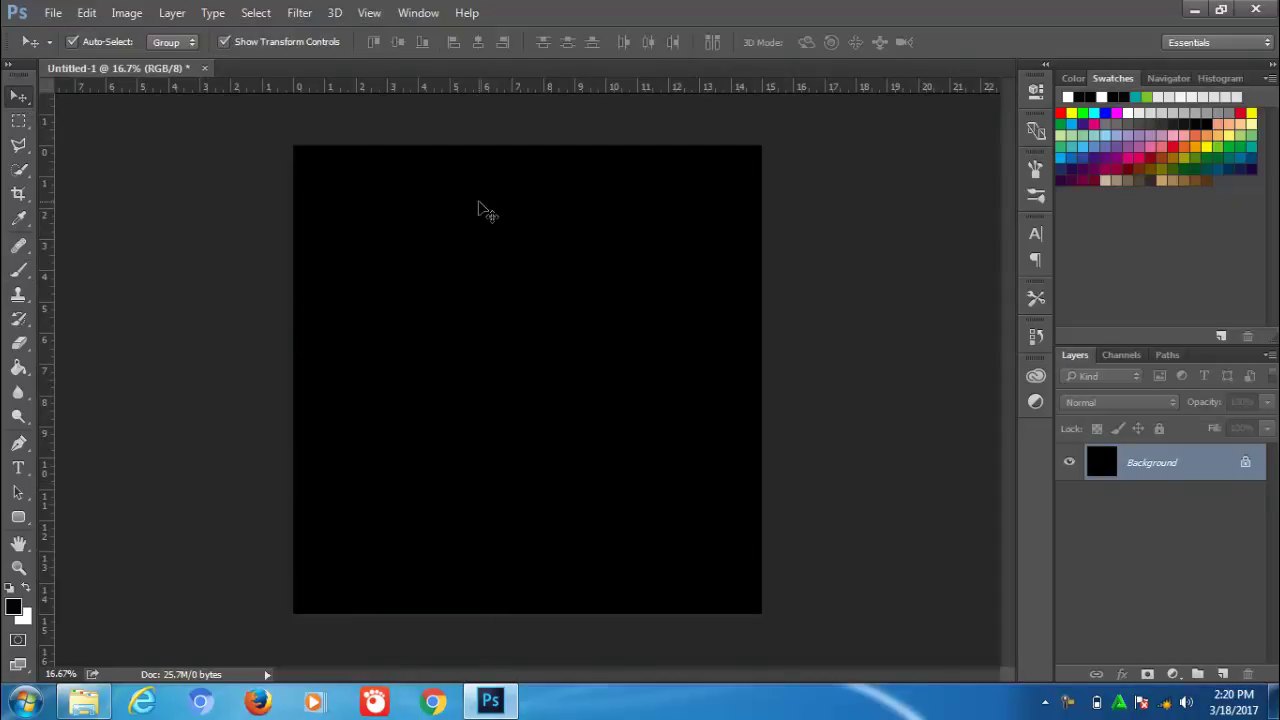
Fit the canvas on screen and set the Ellipse Tool to no fill with a 40 pt white stroke
key(ctrl+0)
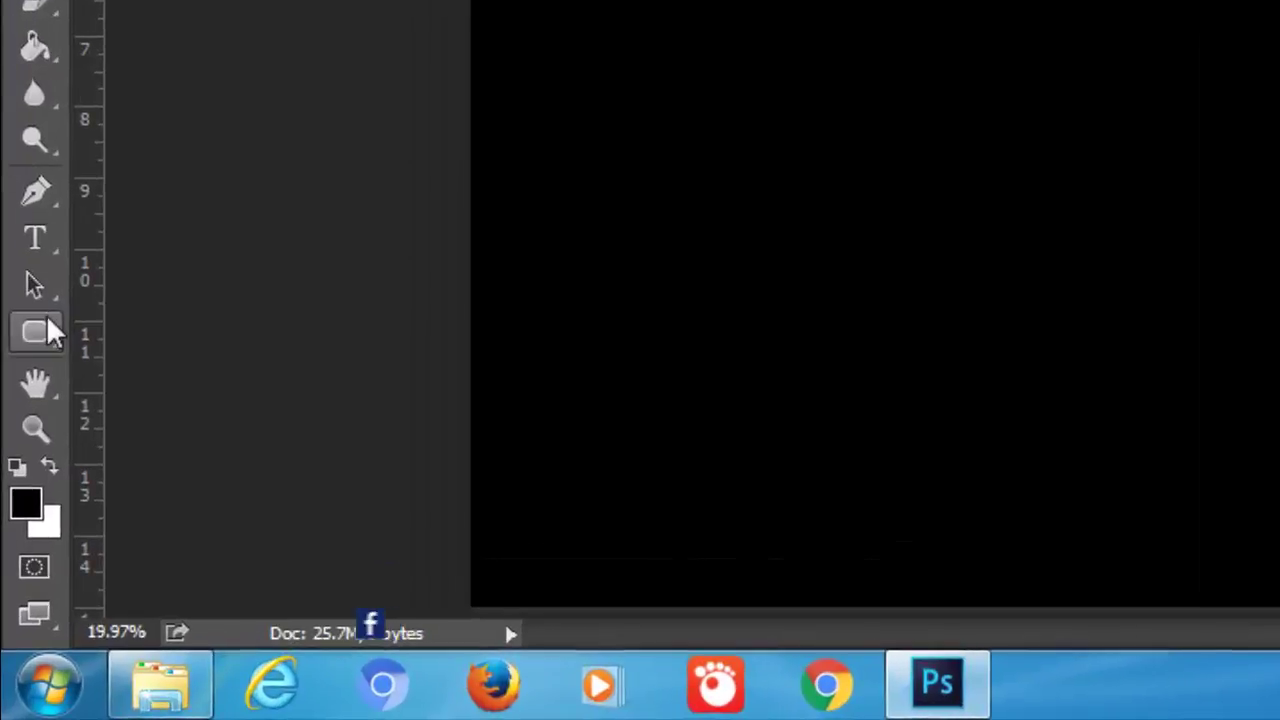
right_click(44, 322)
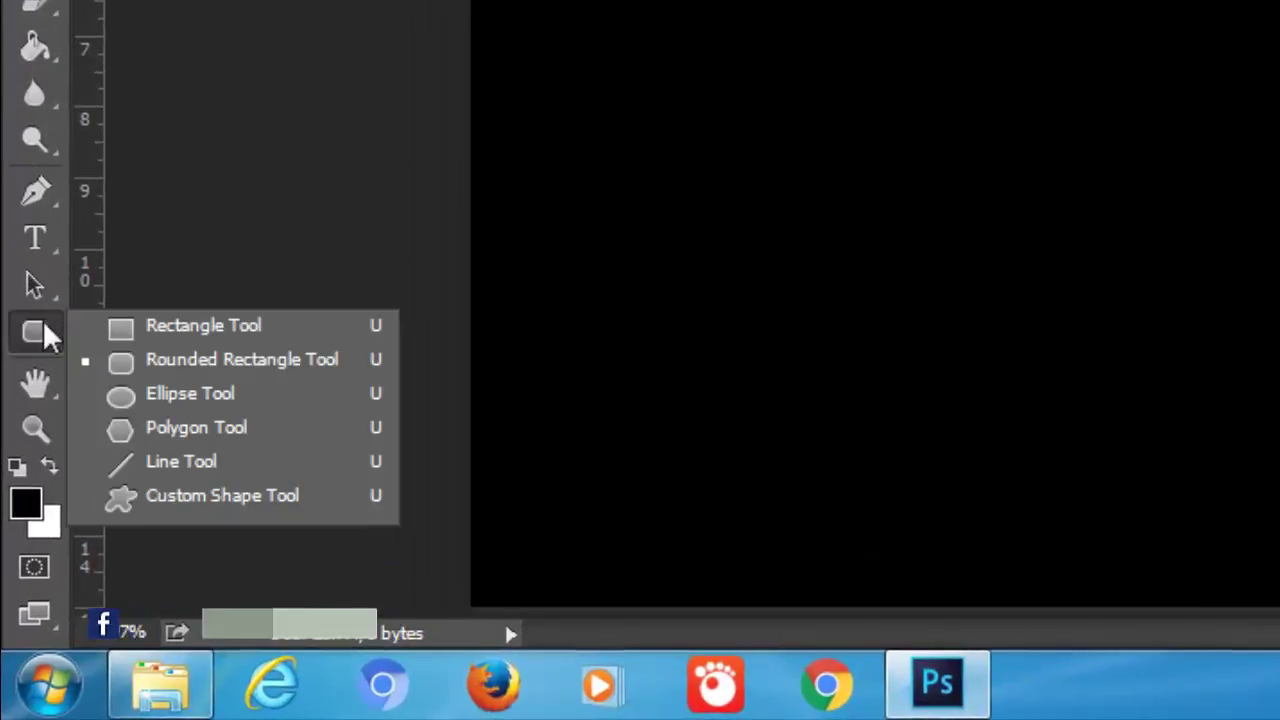
click(130, 390)
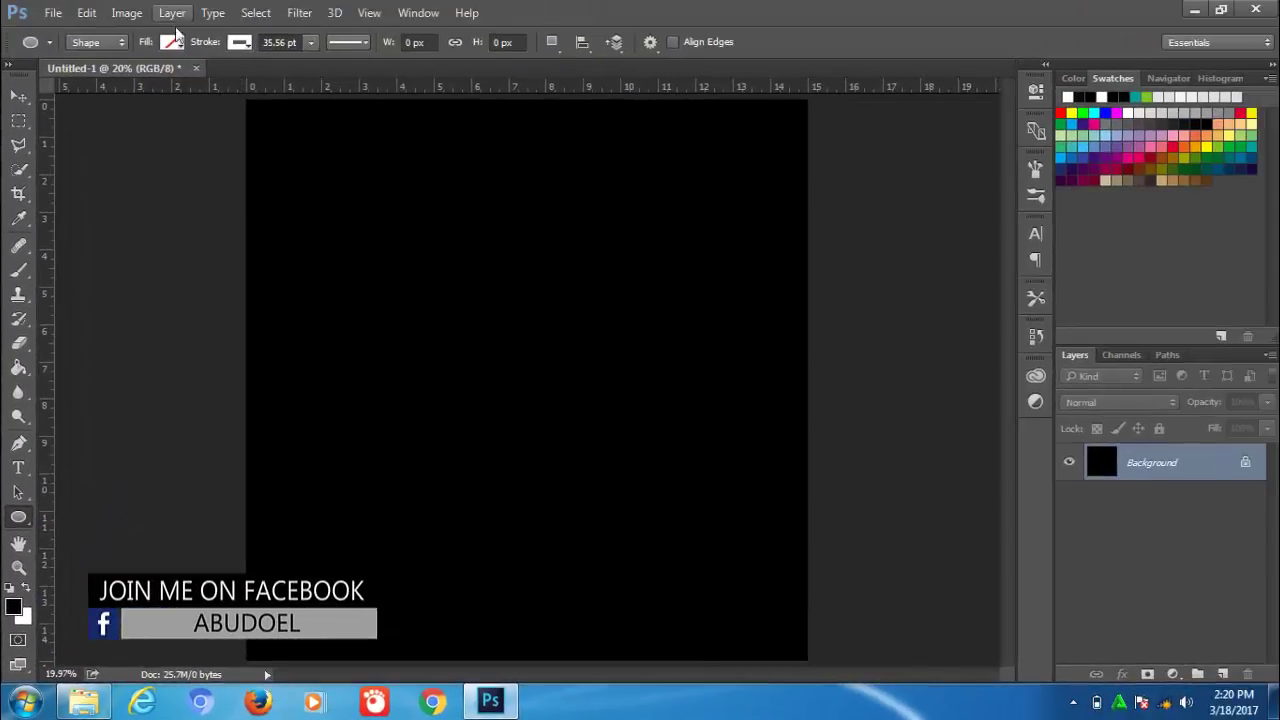
click(171, 42)
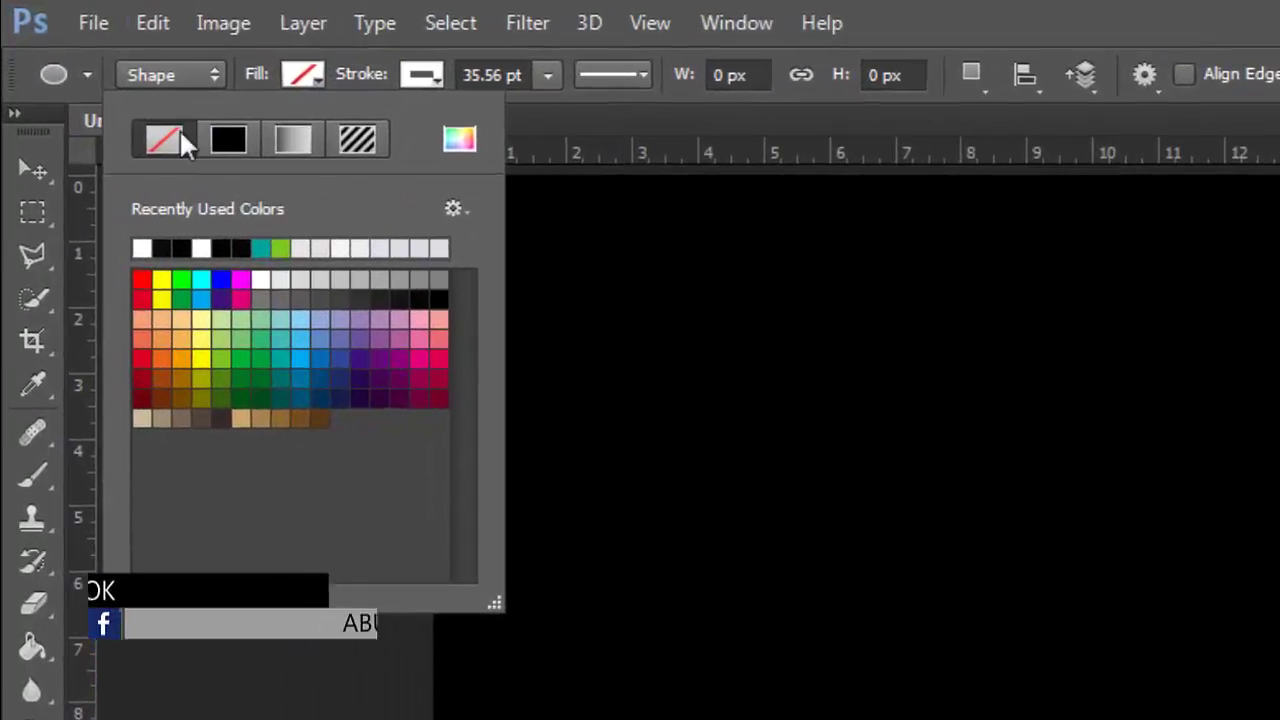
click(431, 75)
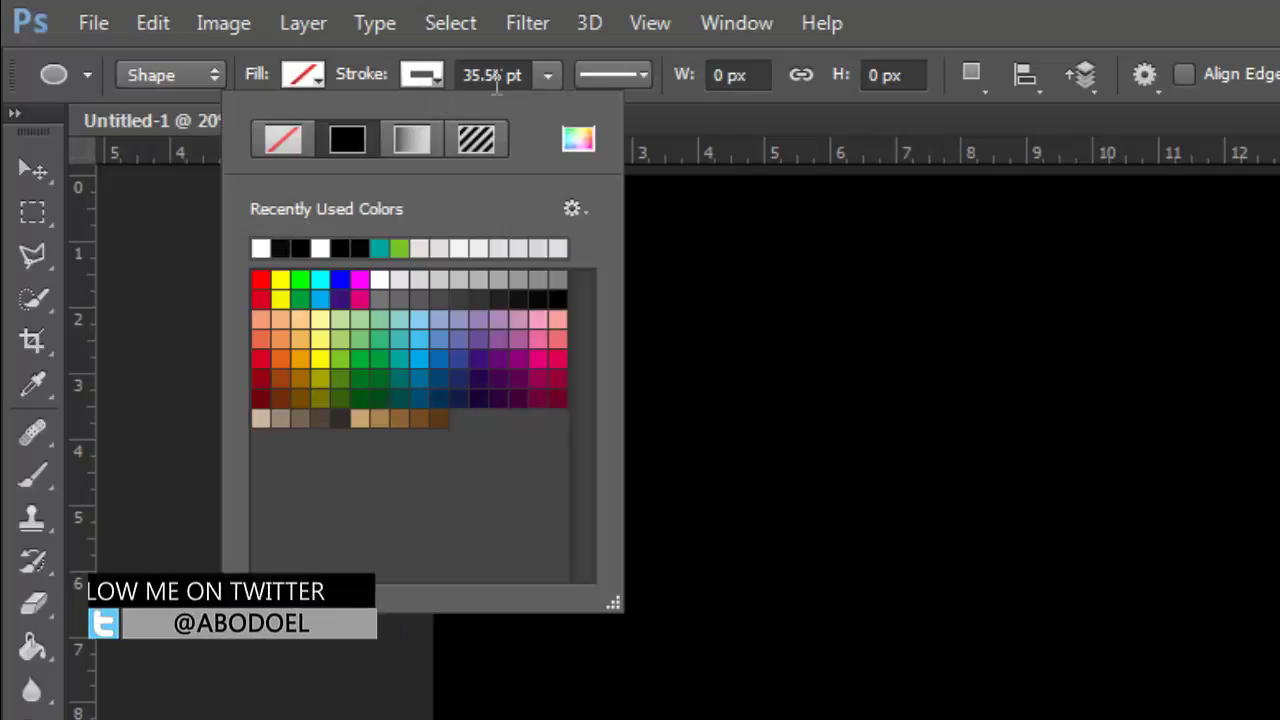
click(538, 76)
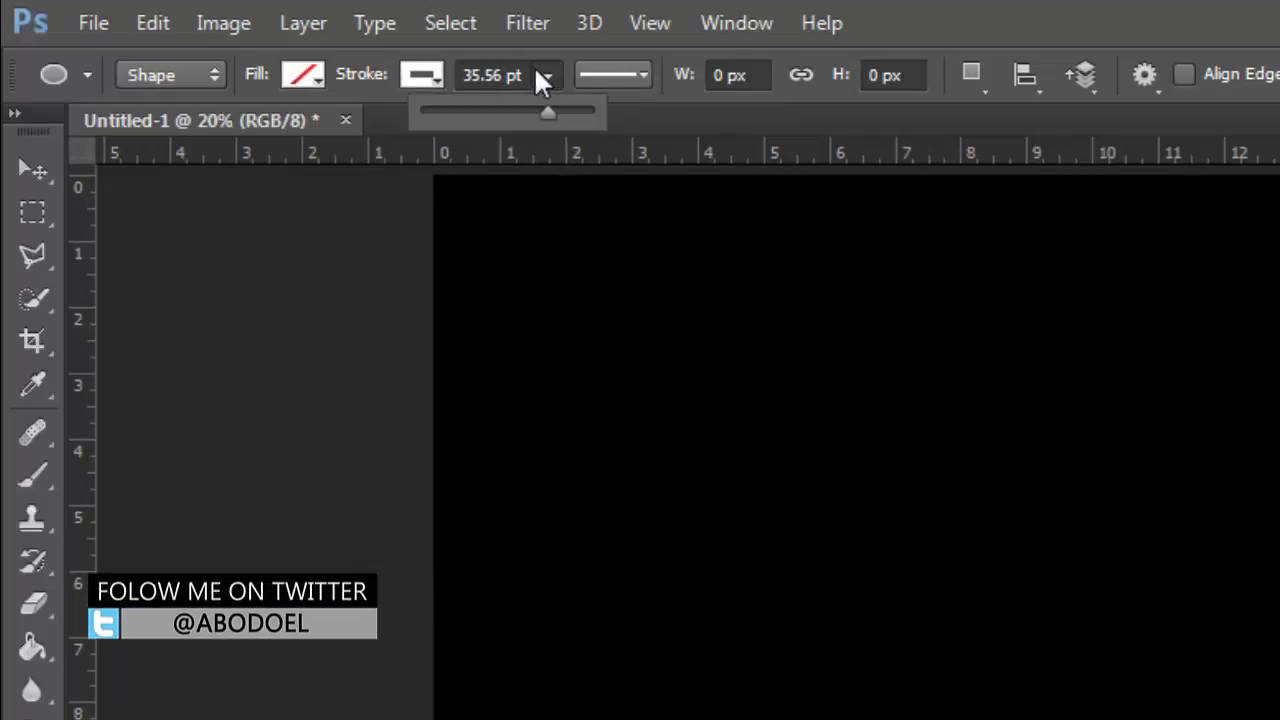
click(488, 75)
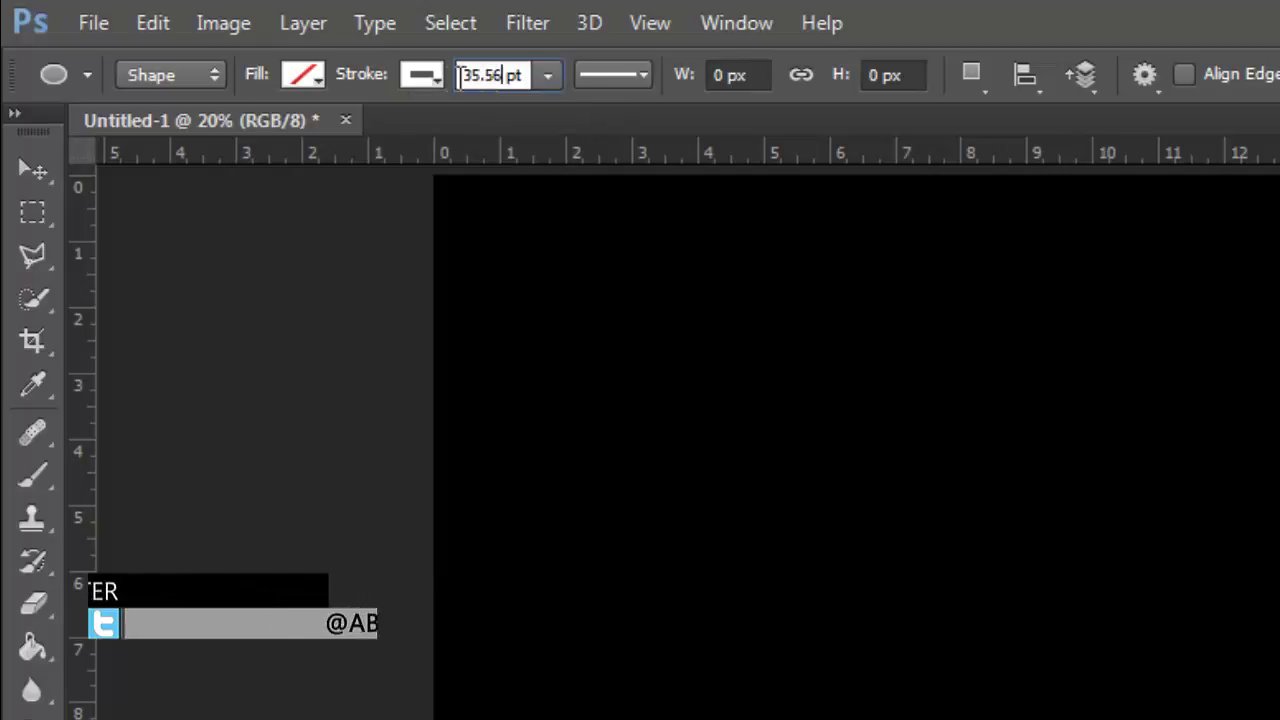
text(40)
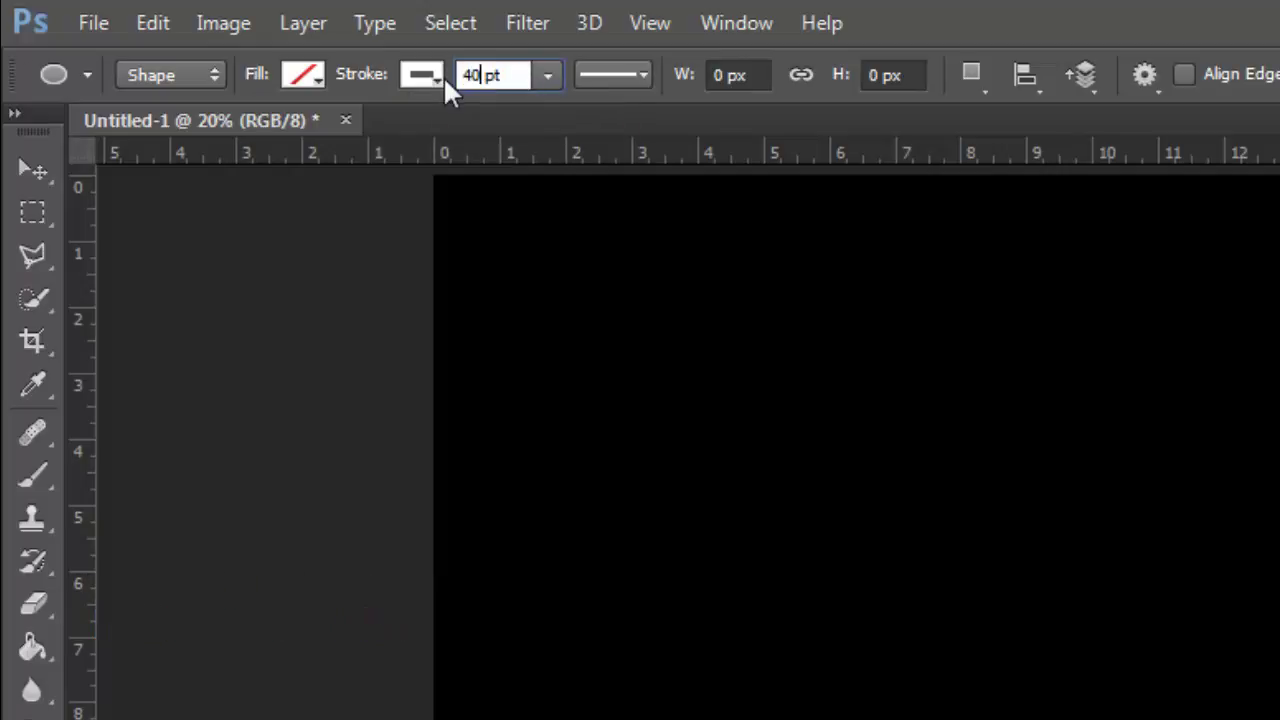
key(Return)
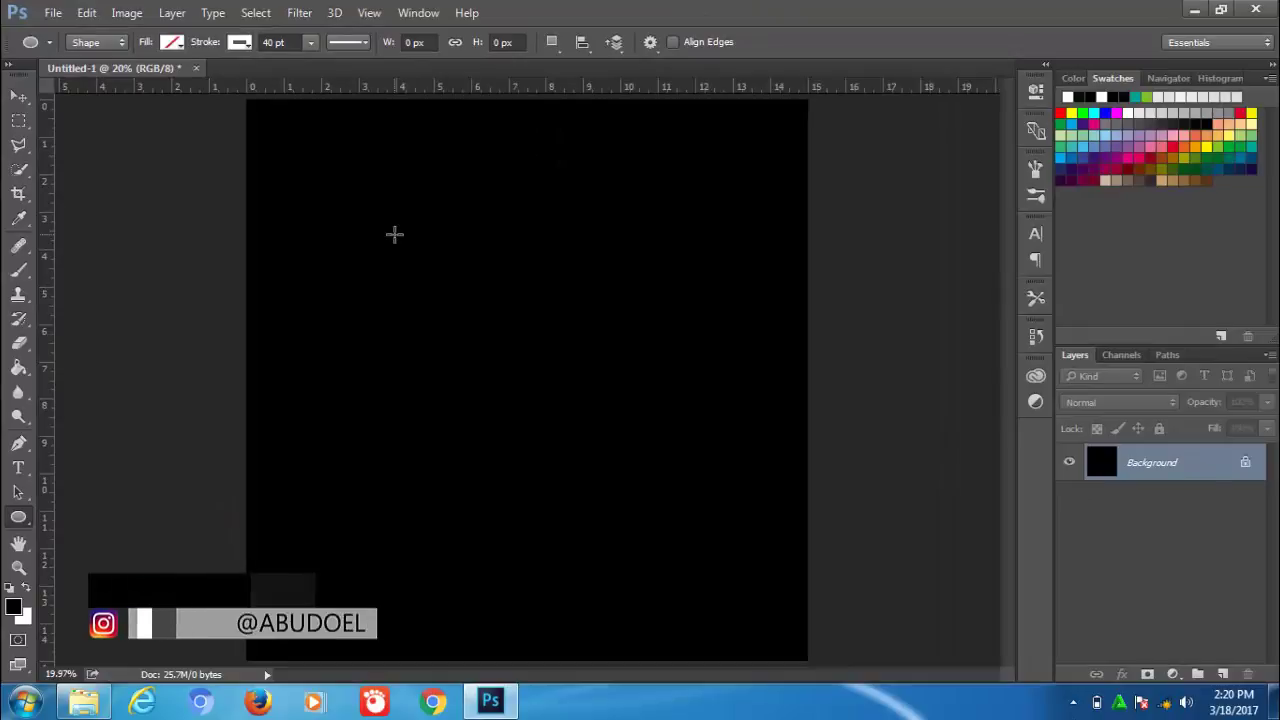
key(shift)
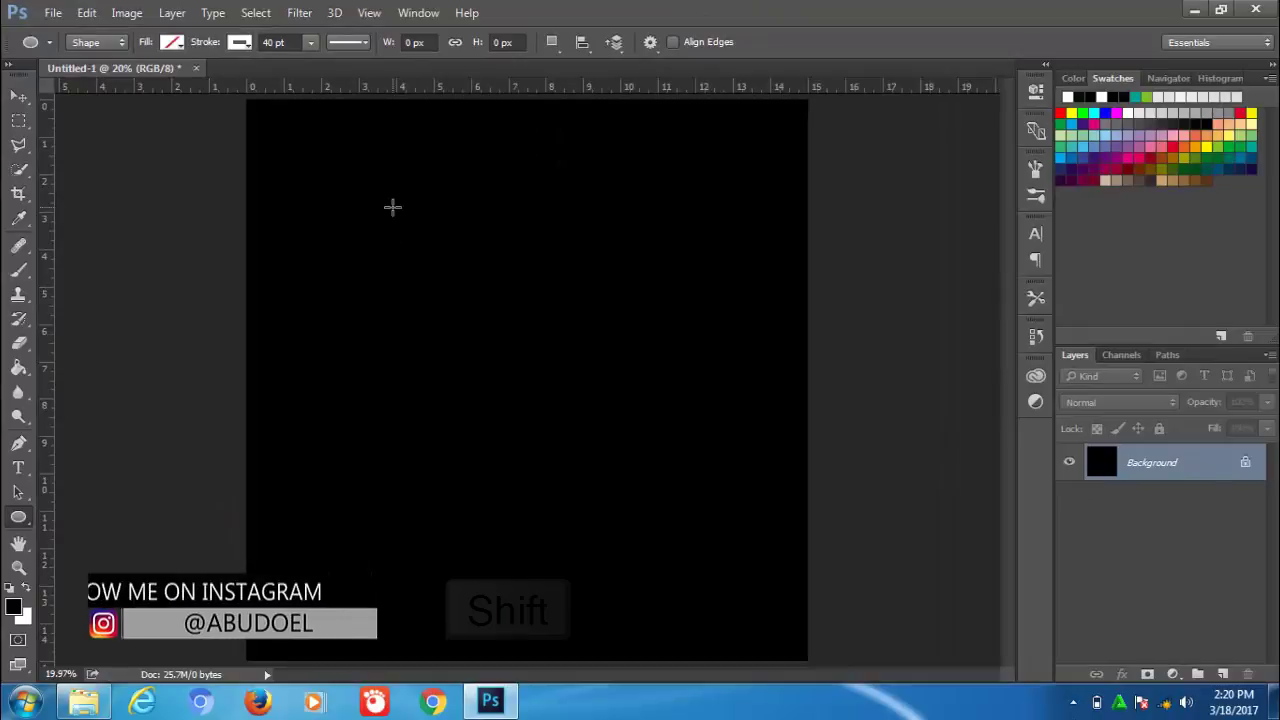
Draw a 1357 px white-outlined circle near the canvas centre as layer Ellipse 1
drag(446, 266, 646, 580)
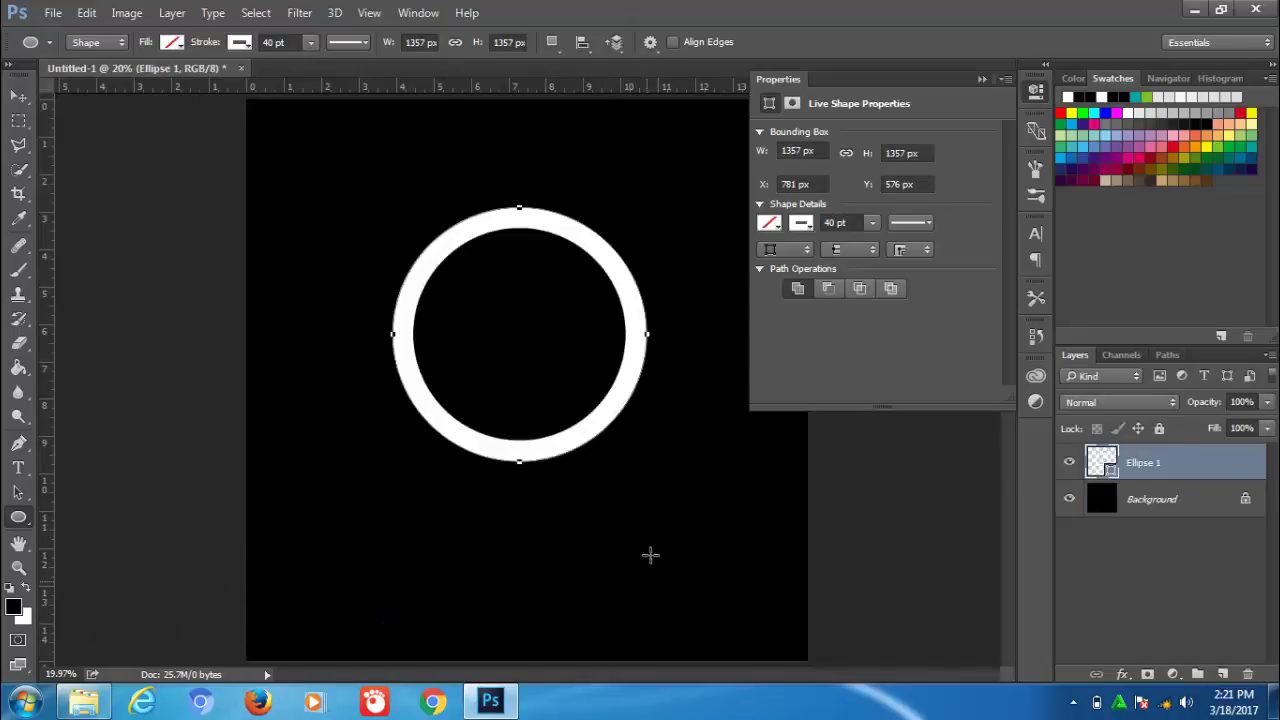
click(979, 79)
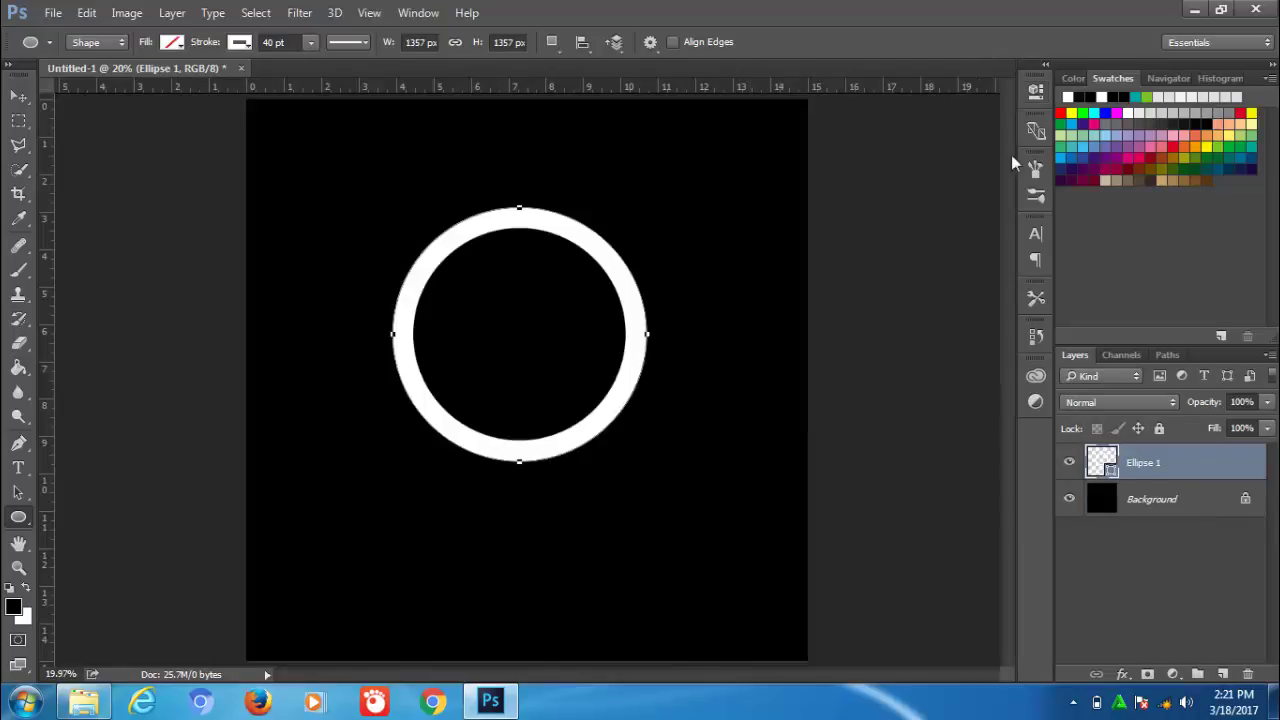
Duplicate Ellipse 1 and scale the copy to 67.87% around its centre
right_click(1143, 470)
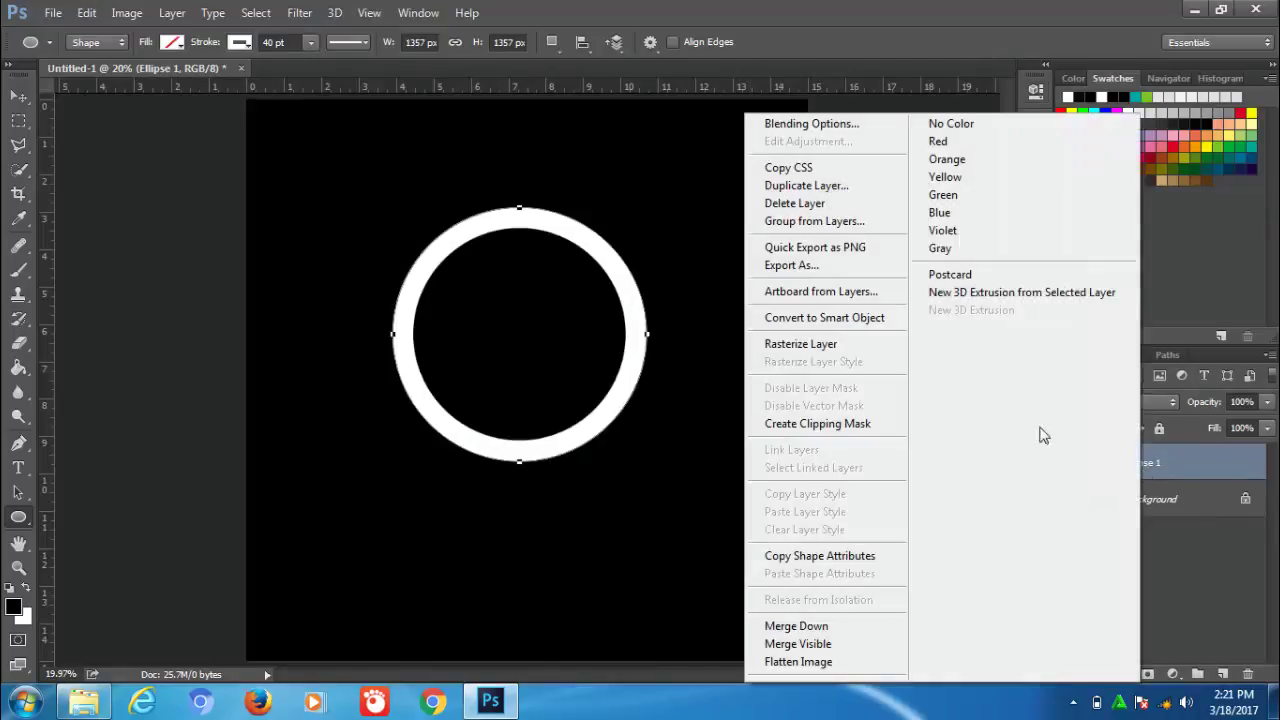
click(826, 189)
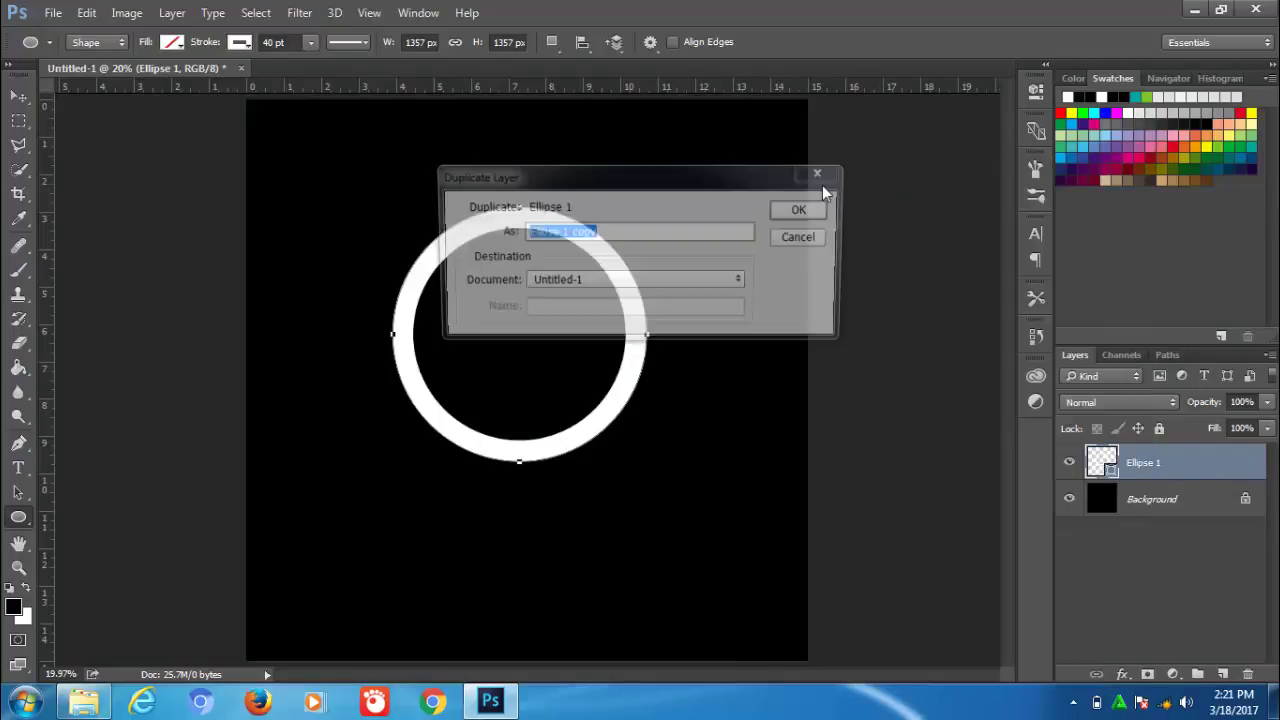
click(804, 213)
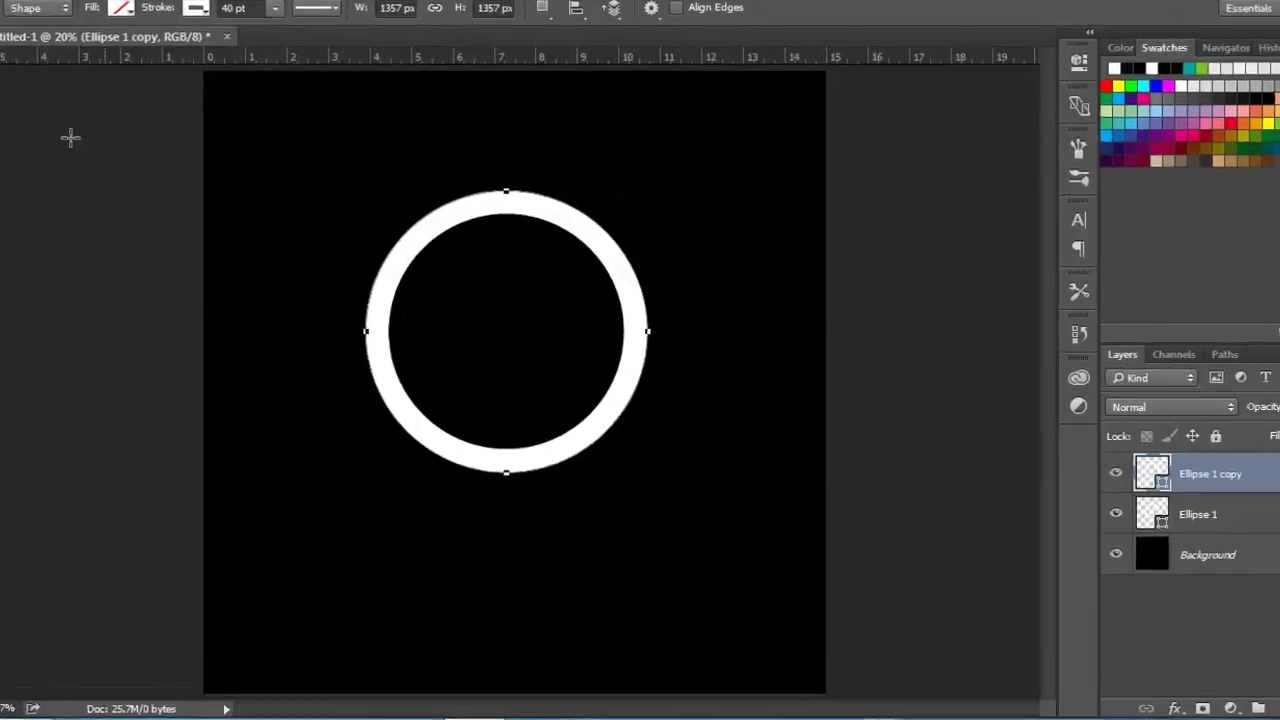
key(ctrl+t)
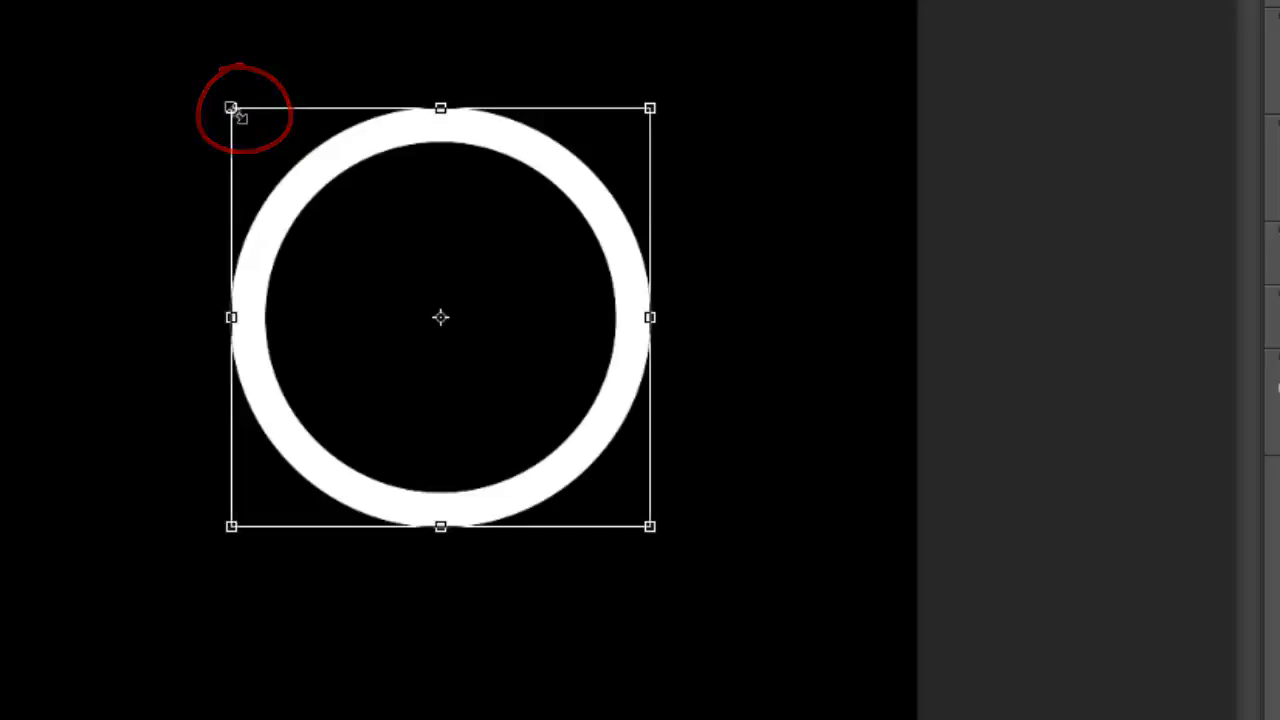
key(shift+alt)
drag(277, 158, 298, 178)
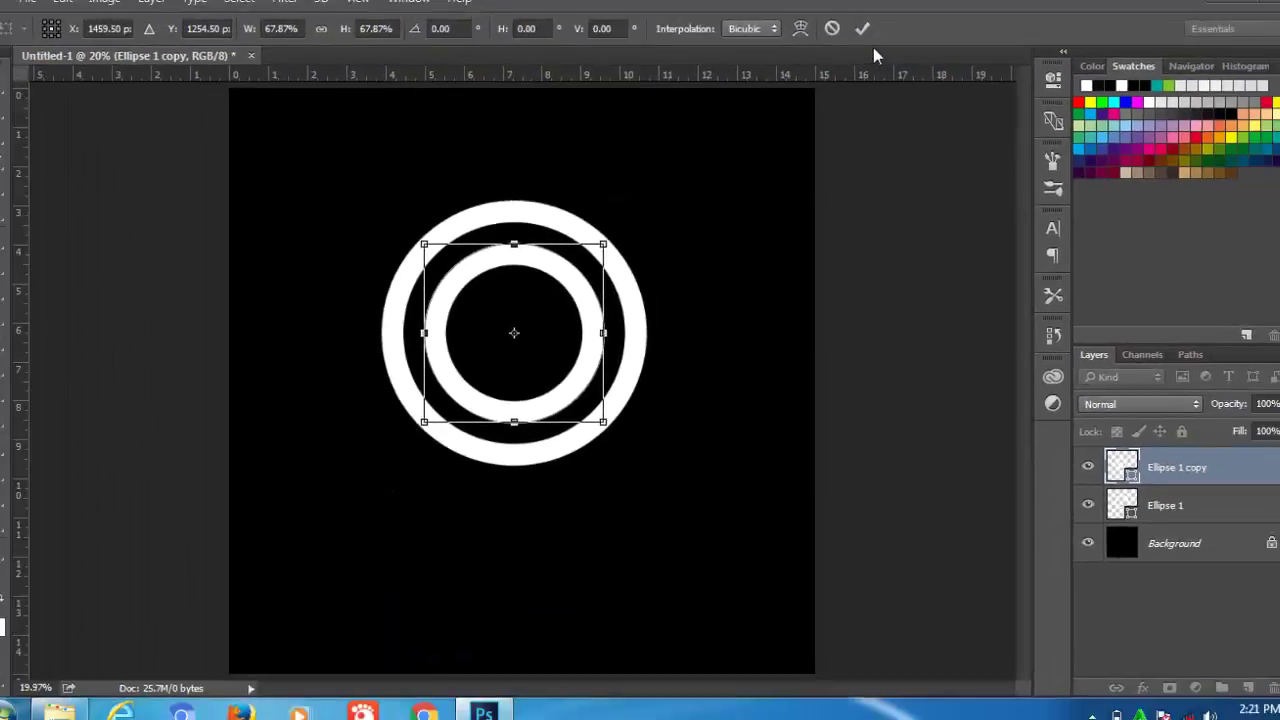
click(856, 45)
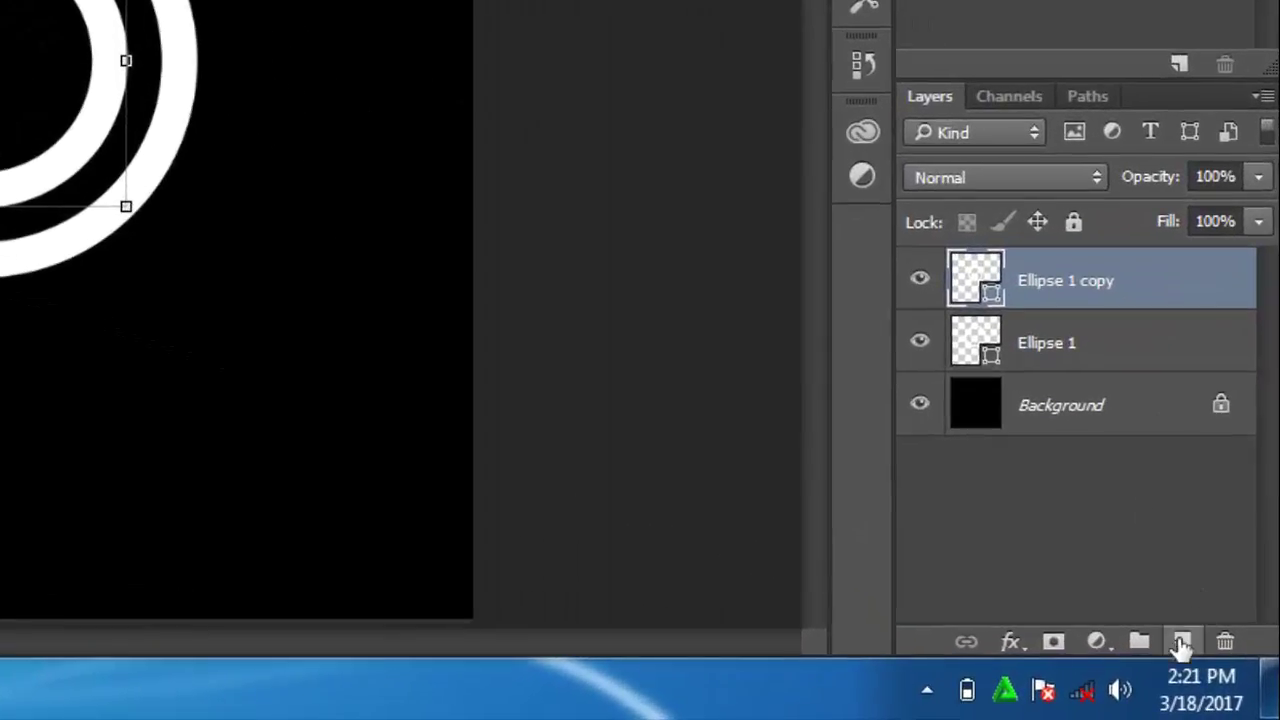
On a new layer, draw a 341 × 1333 px stem rectangle with 169 px corner radii
click(1181, 643)
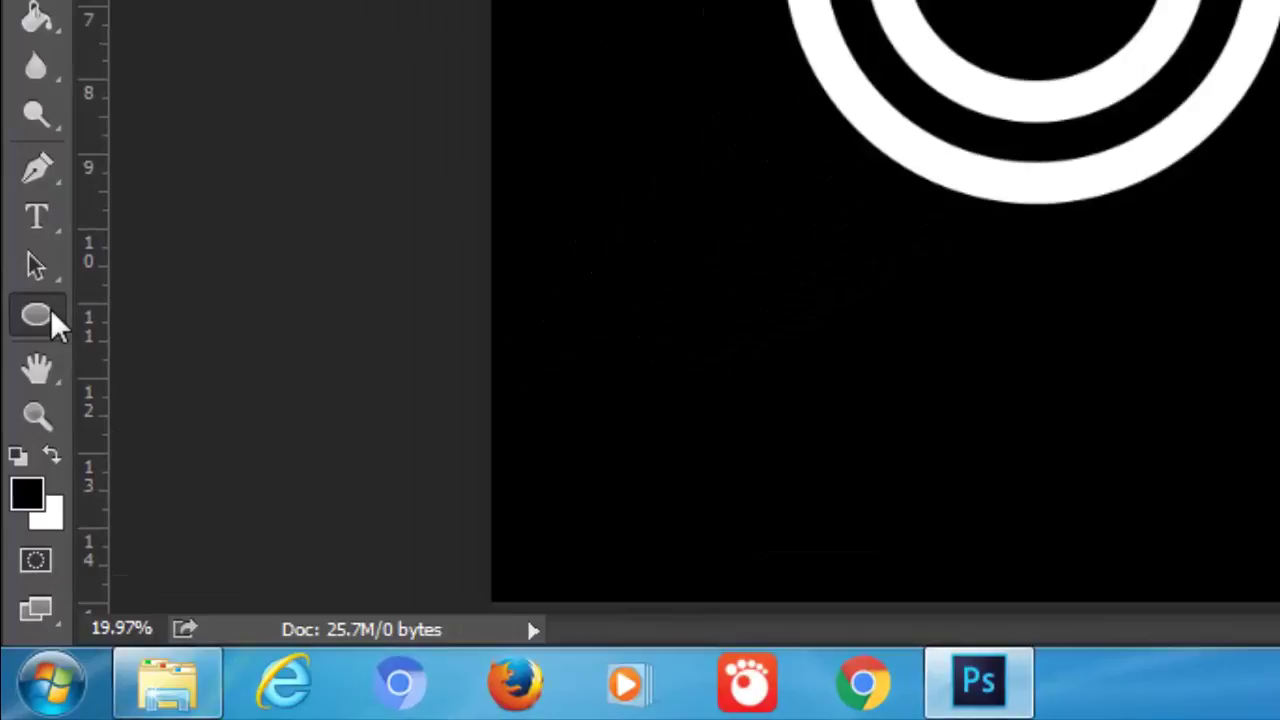
right_click(18, 517)
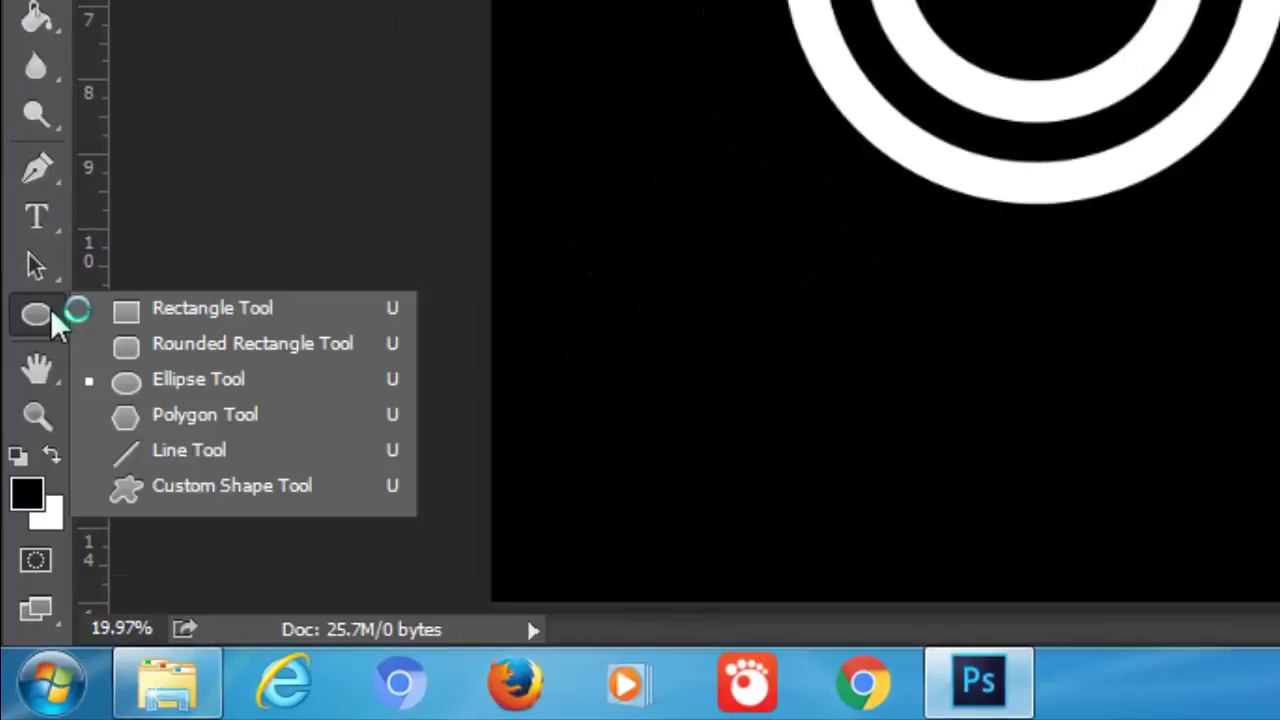
click(172, 357)
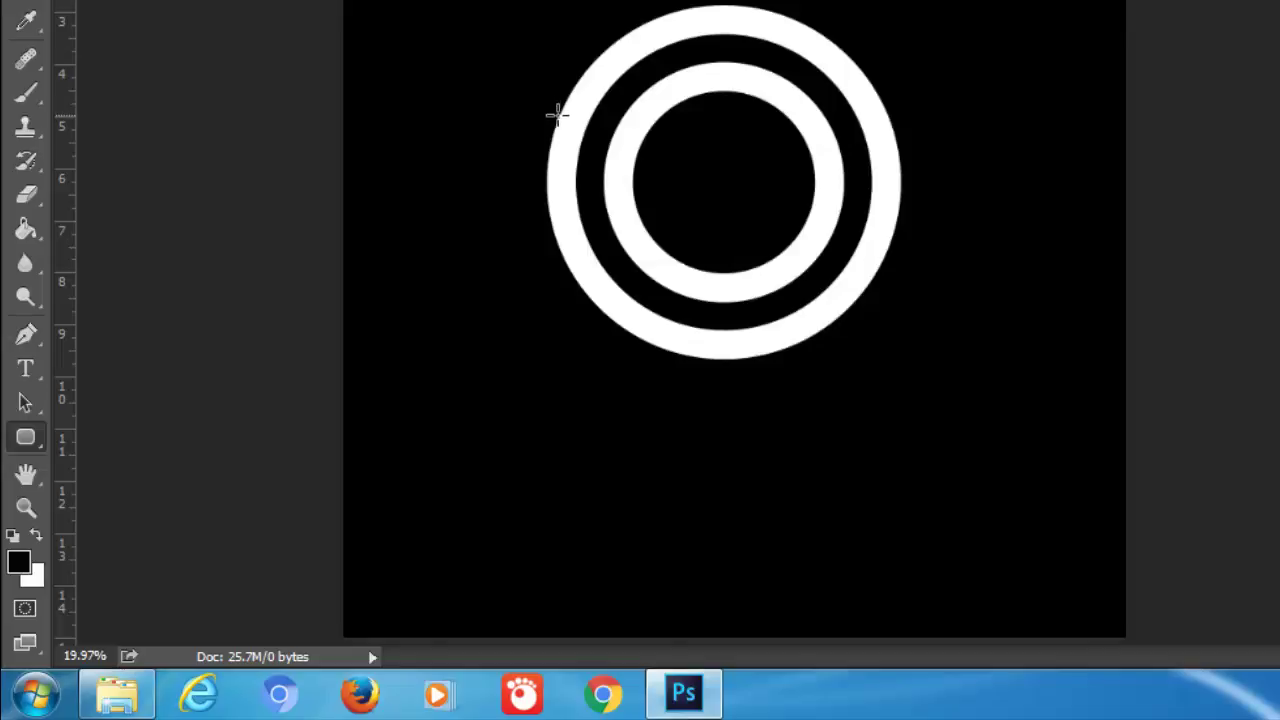
mouse_move(558, 116)
mouse_down()
mouse_move(650, 402)
mouse_move(645, 462)
mouse_up()
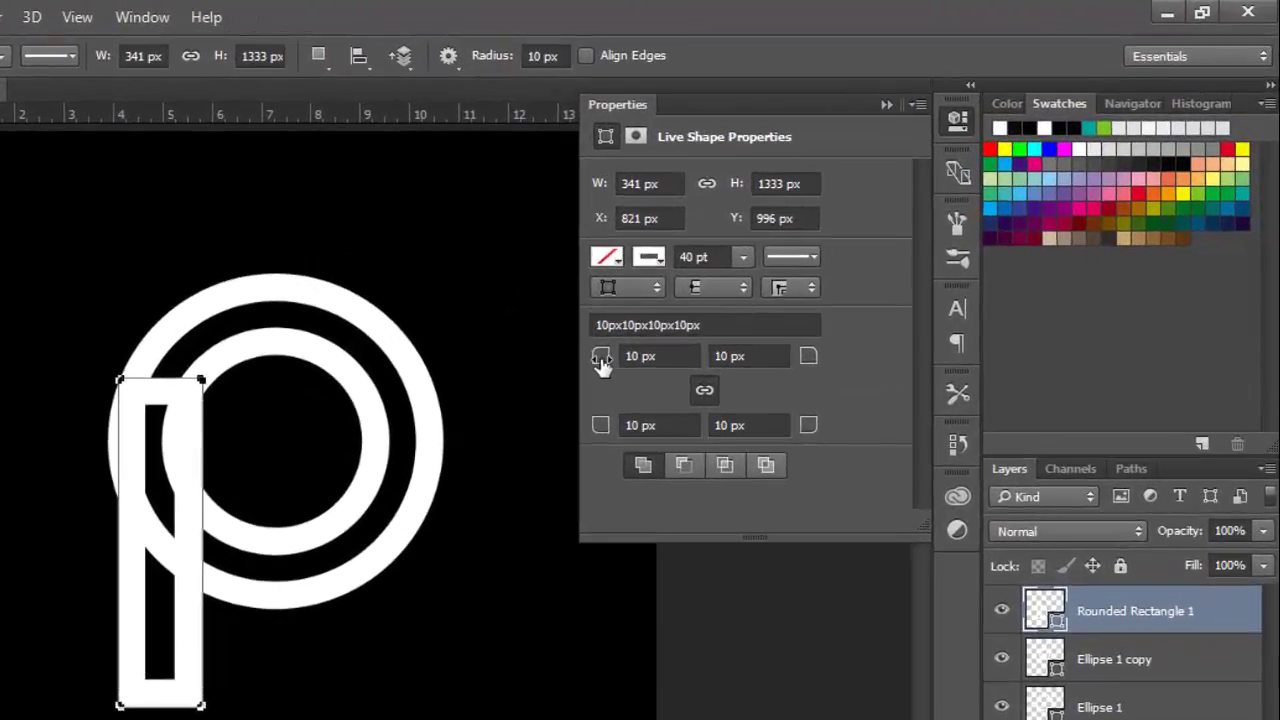
mouse_move(601, 363)
mouse_down()
mouse_move(828, 360)
mouse_move(799, 363)
mouse_up()
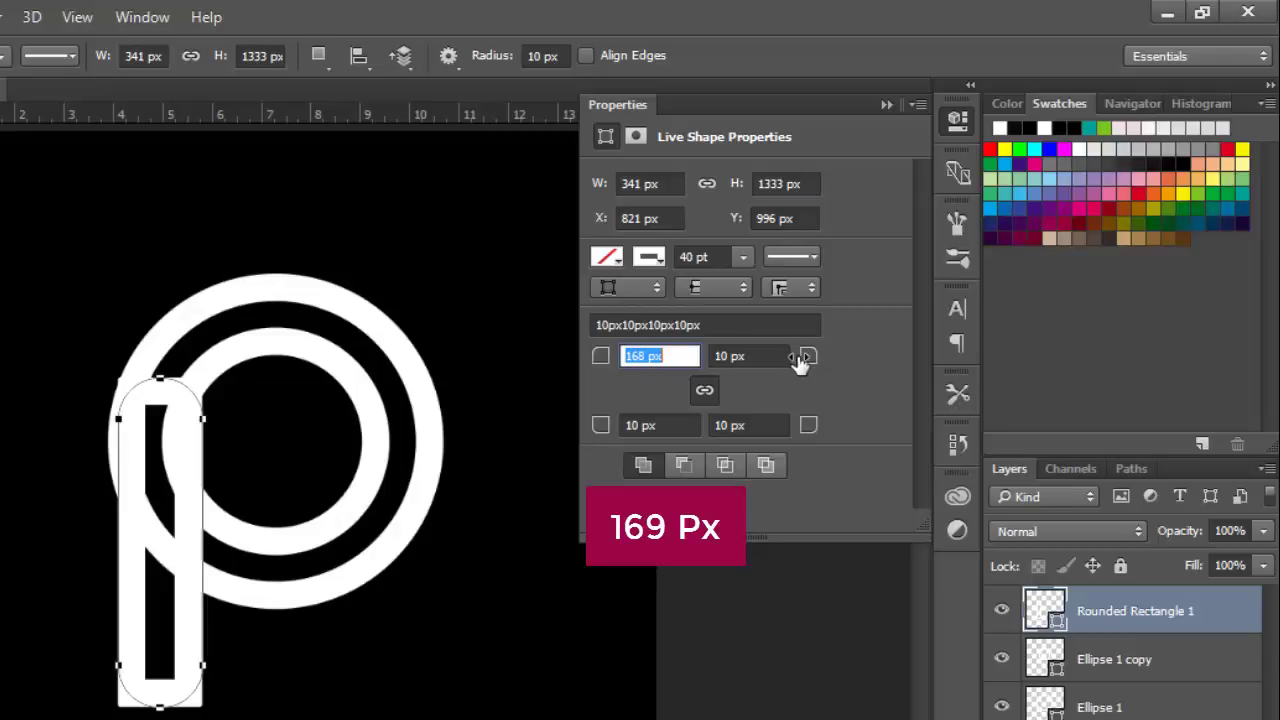
text(169)
key(Return)
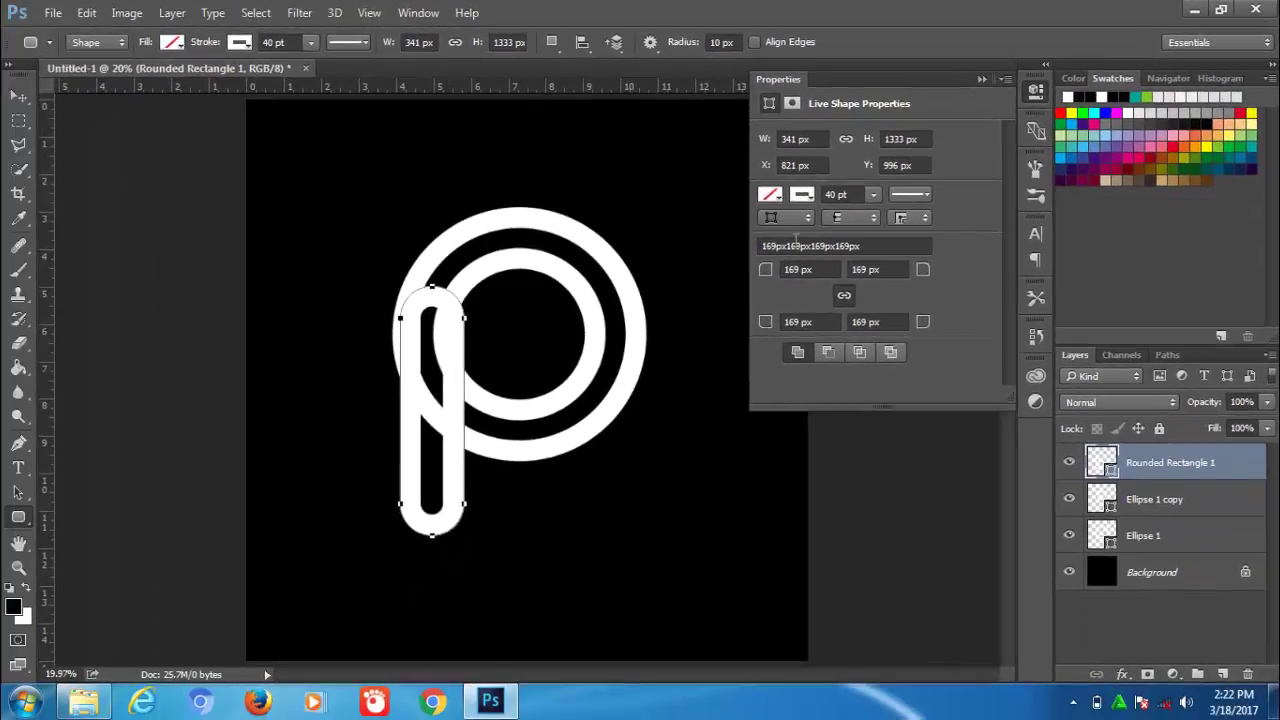
Move the stem flush with the rings' left edge and resize it to 113.20% width, 93.62% height
click(18, 97)
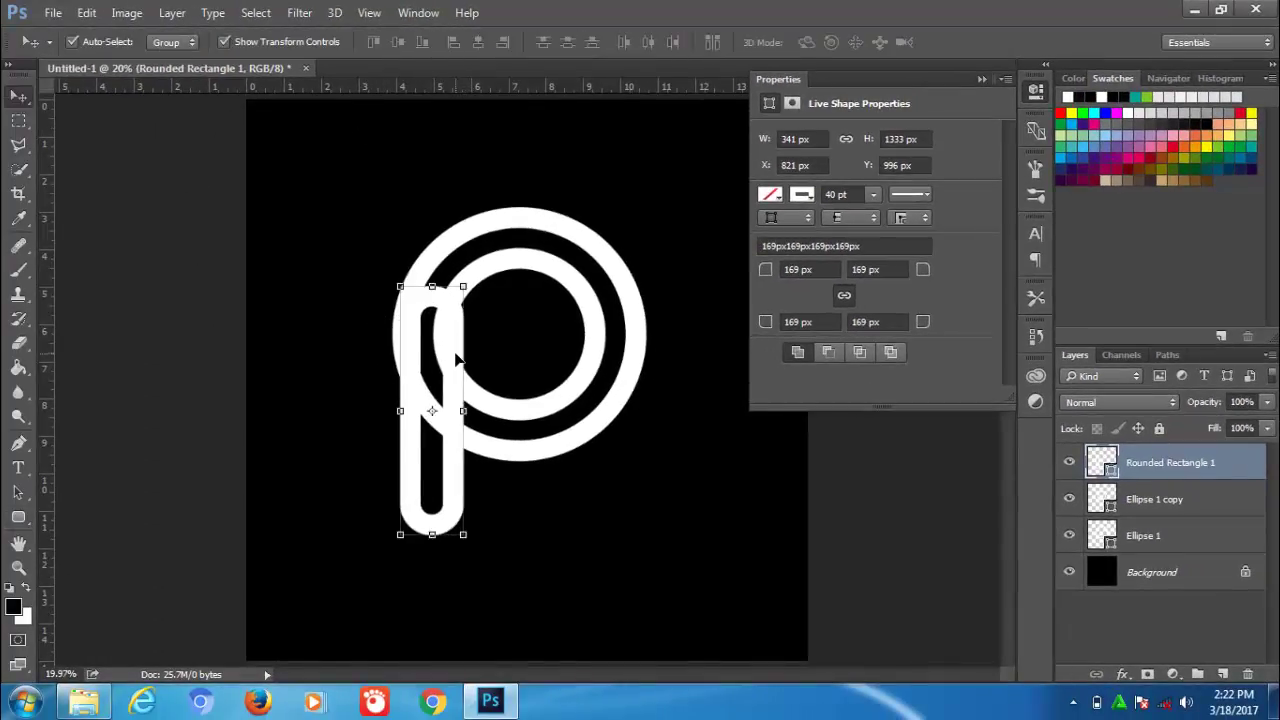
drag(456, 360, 452, 360)
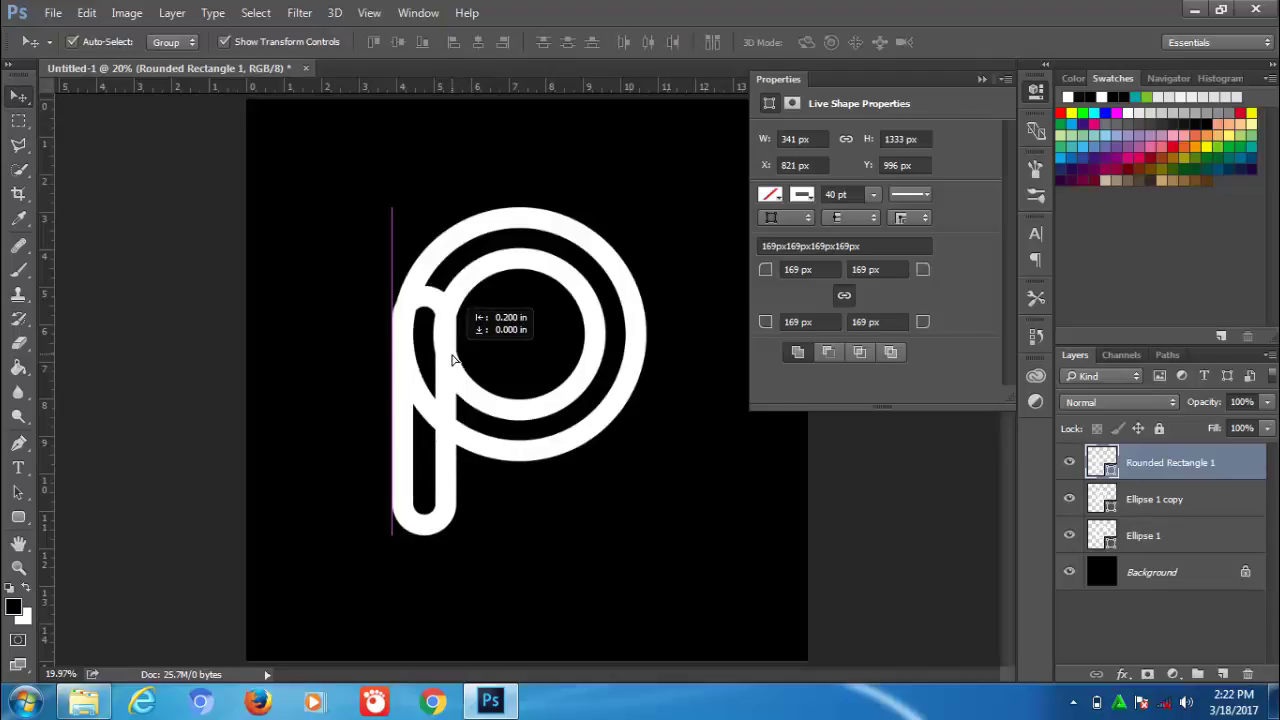
drag(452, 360, 452, 368)
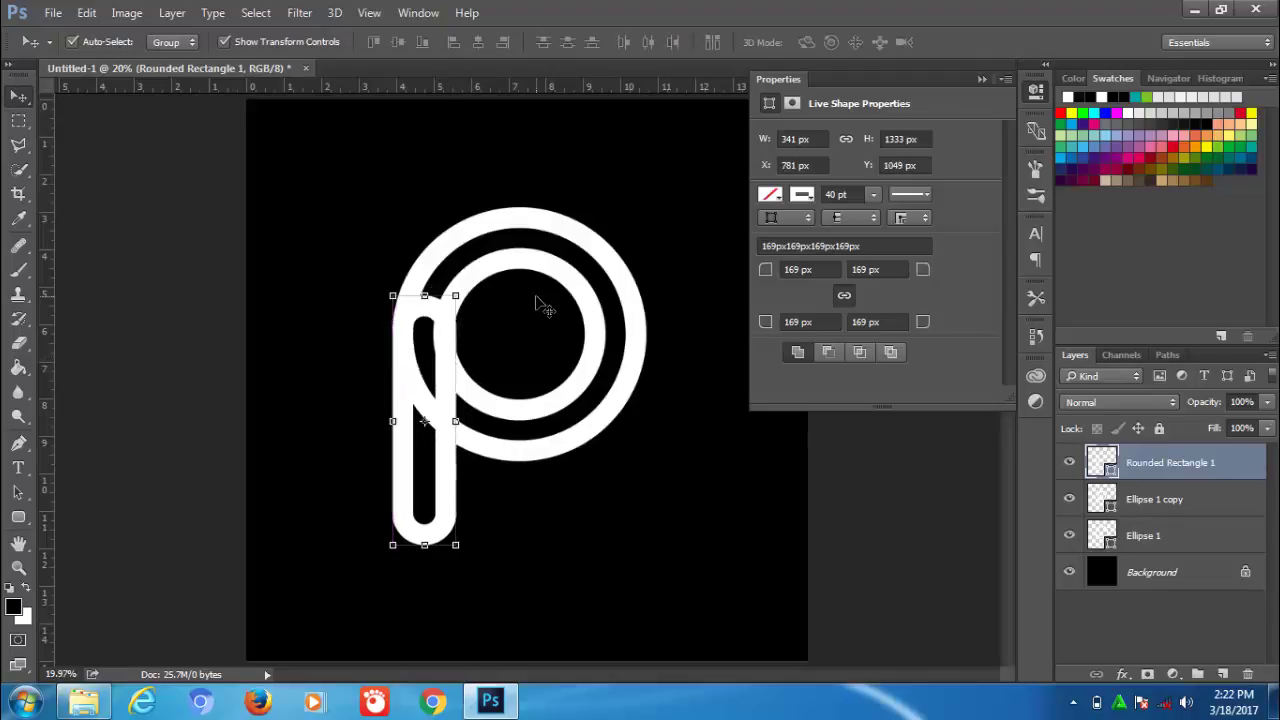
click(981, 79)
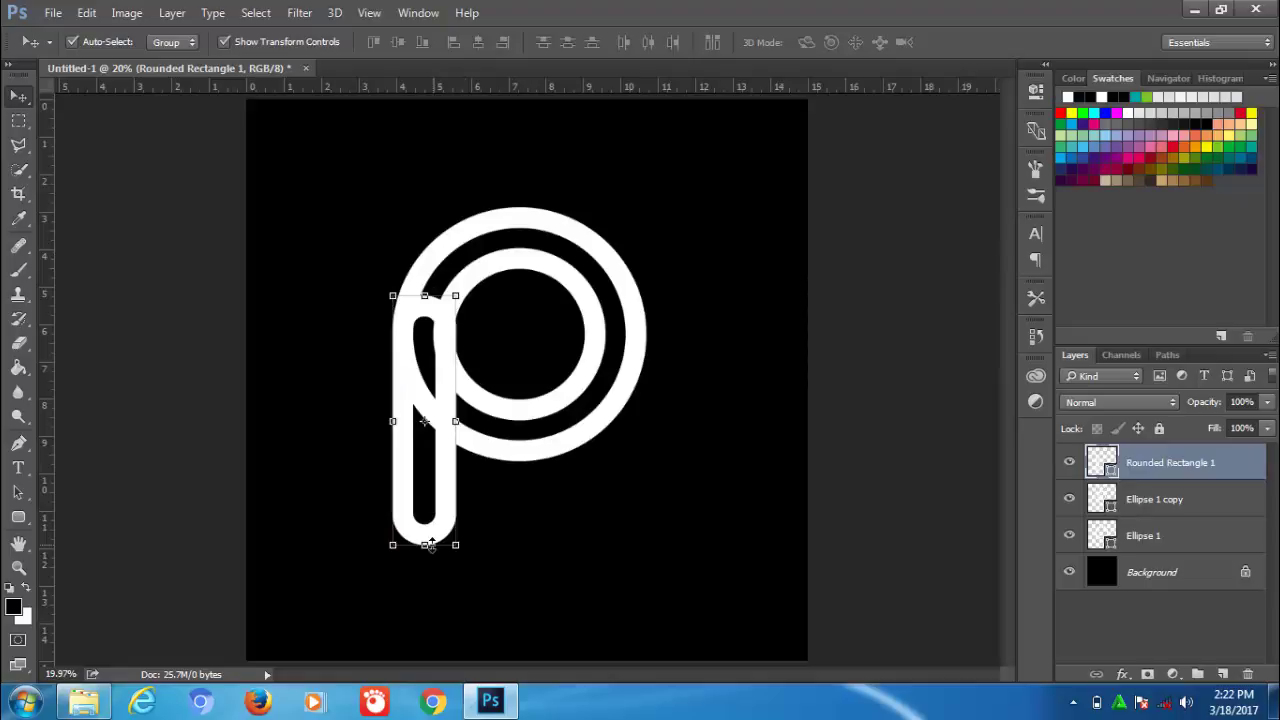
drag(426, 545, 426, 528)
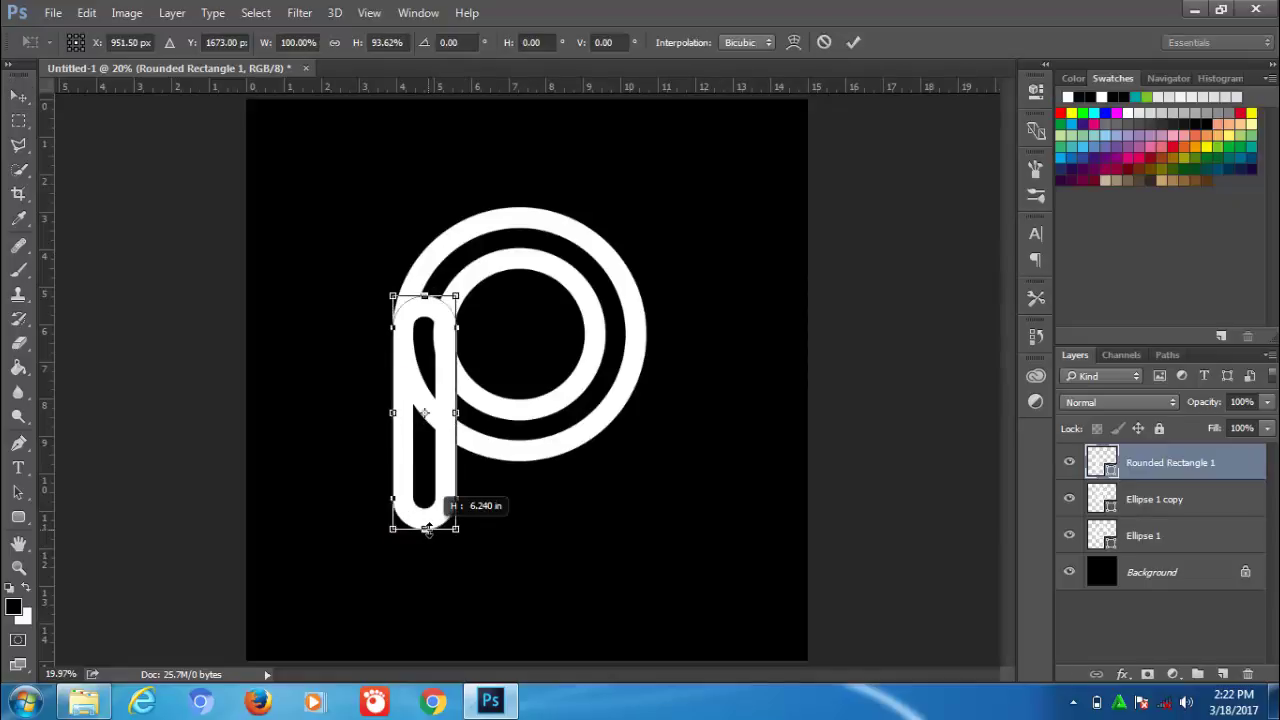
drag(468, 416, 474, 416)
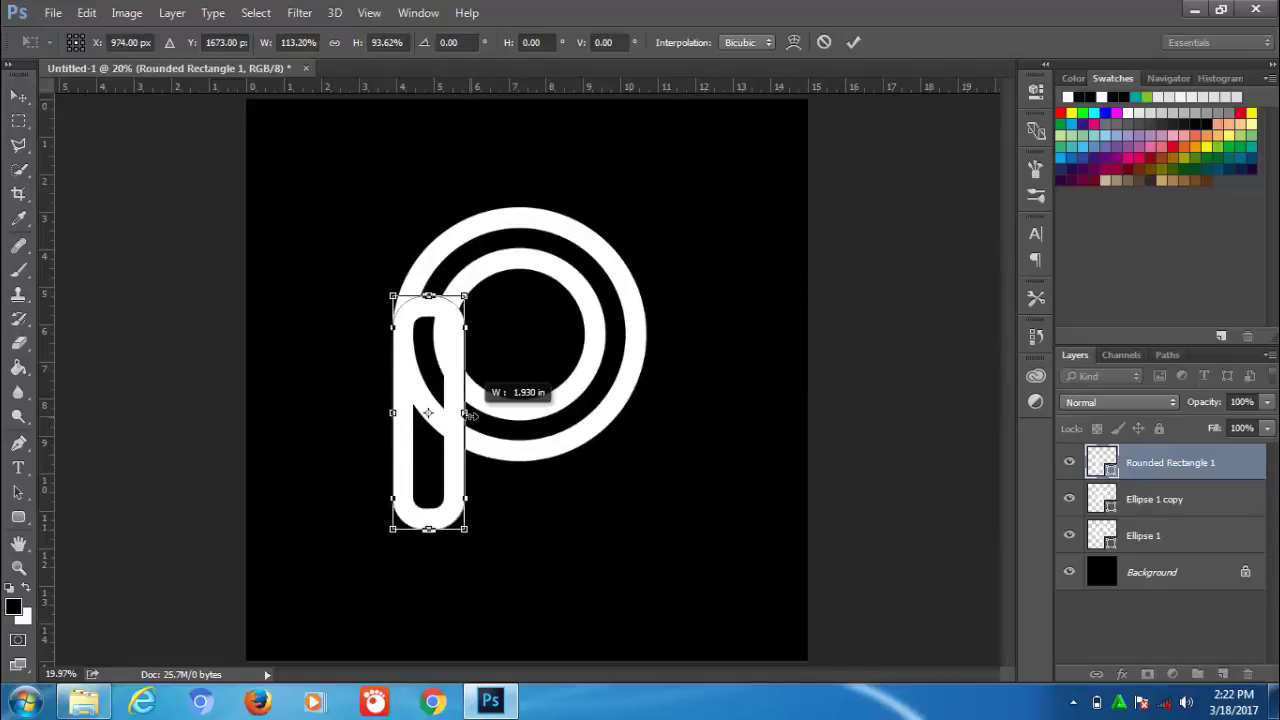
click(854, 42)
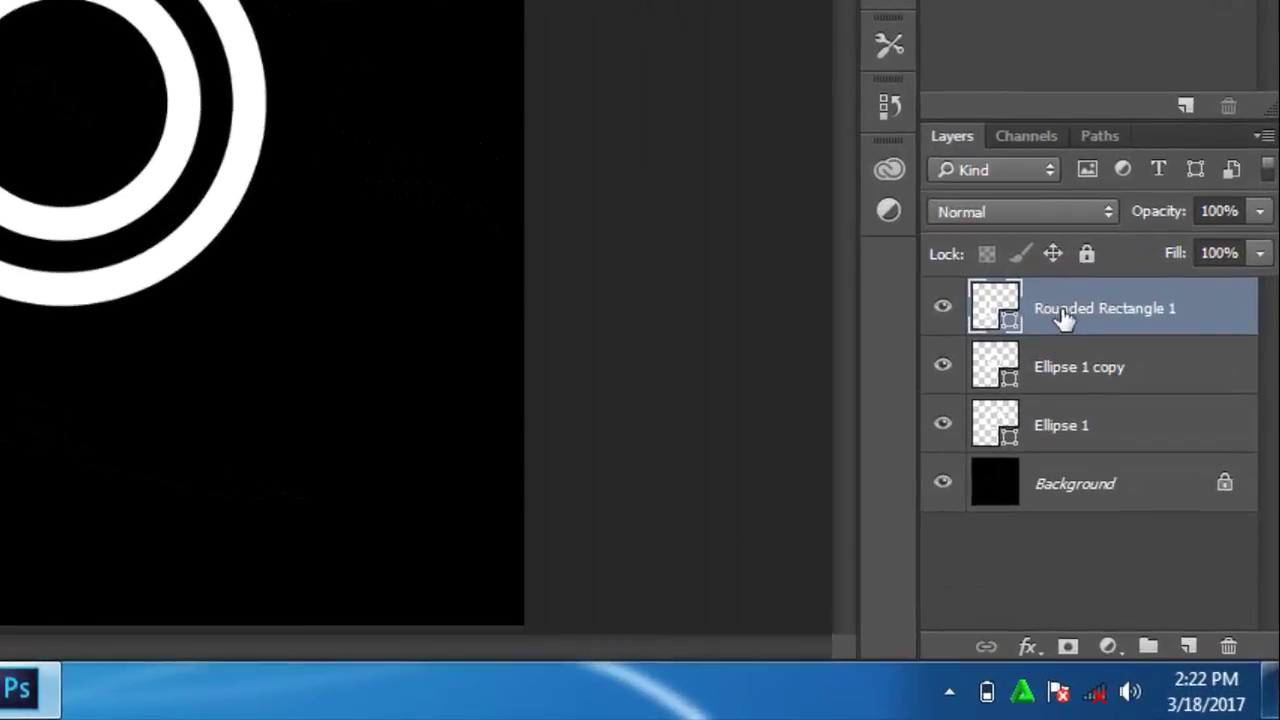
Mask out the stem's top inside the ring on Rounded Rectangle 1, then select the Background layer
click(1066, 647)
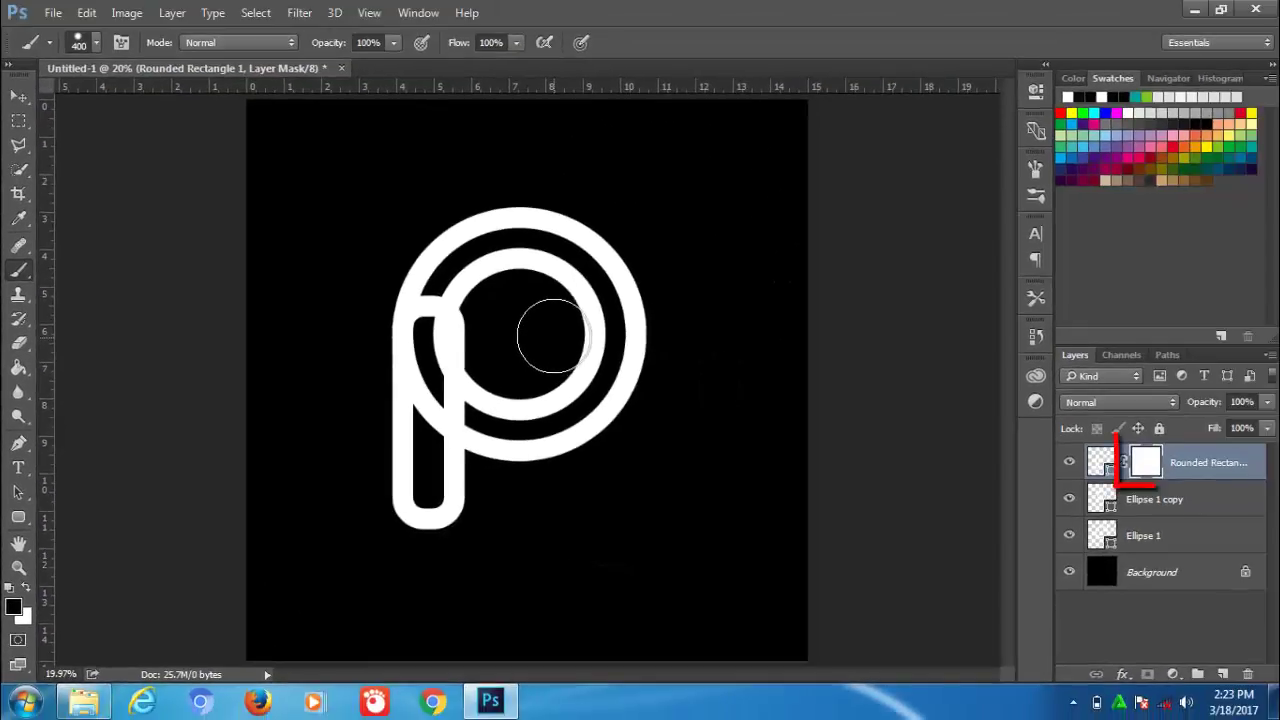
mouse_move(543, 334)
mouse_down()
mouse_move(457, 291)
mouse_move(471, 323)
mouse_move(451, 326)
mouse_move(478, 385)
mouse_move(500, 386)
mouse_move(466, 330)
mouse_up()
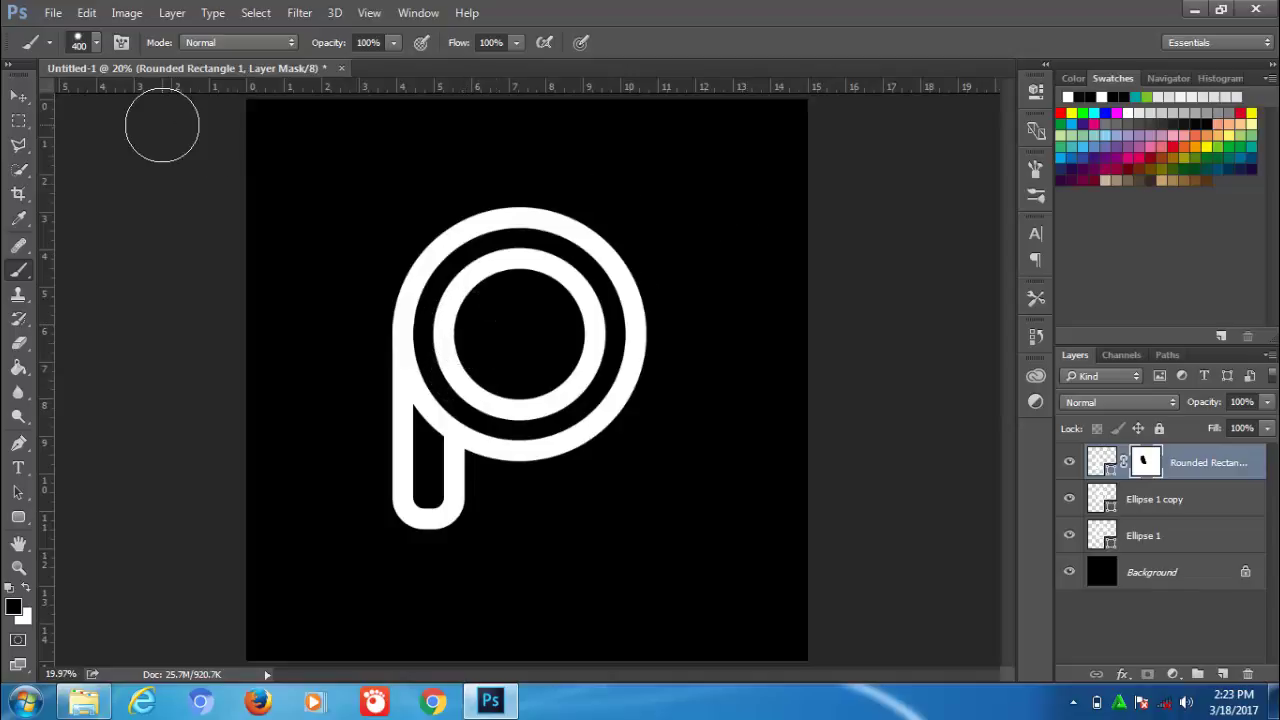
click(24, 98)
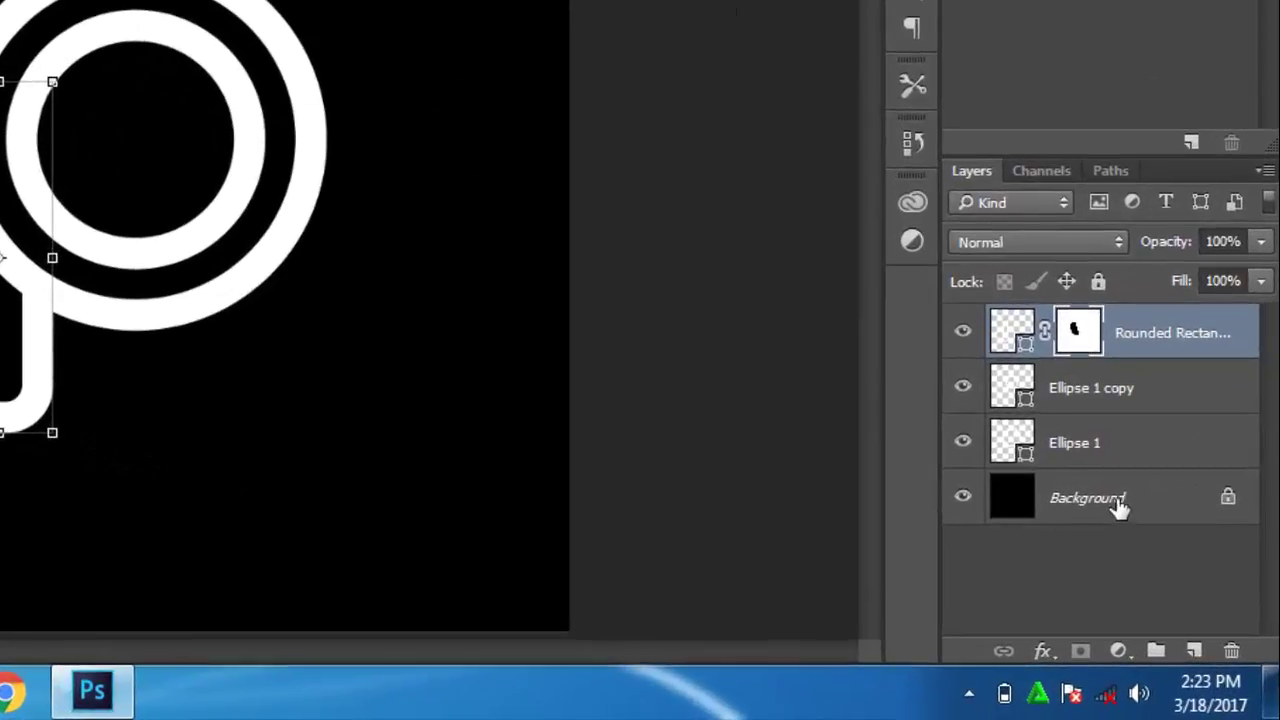
click(1118, 508)
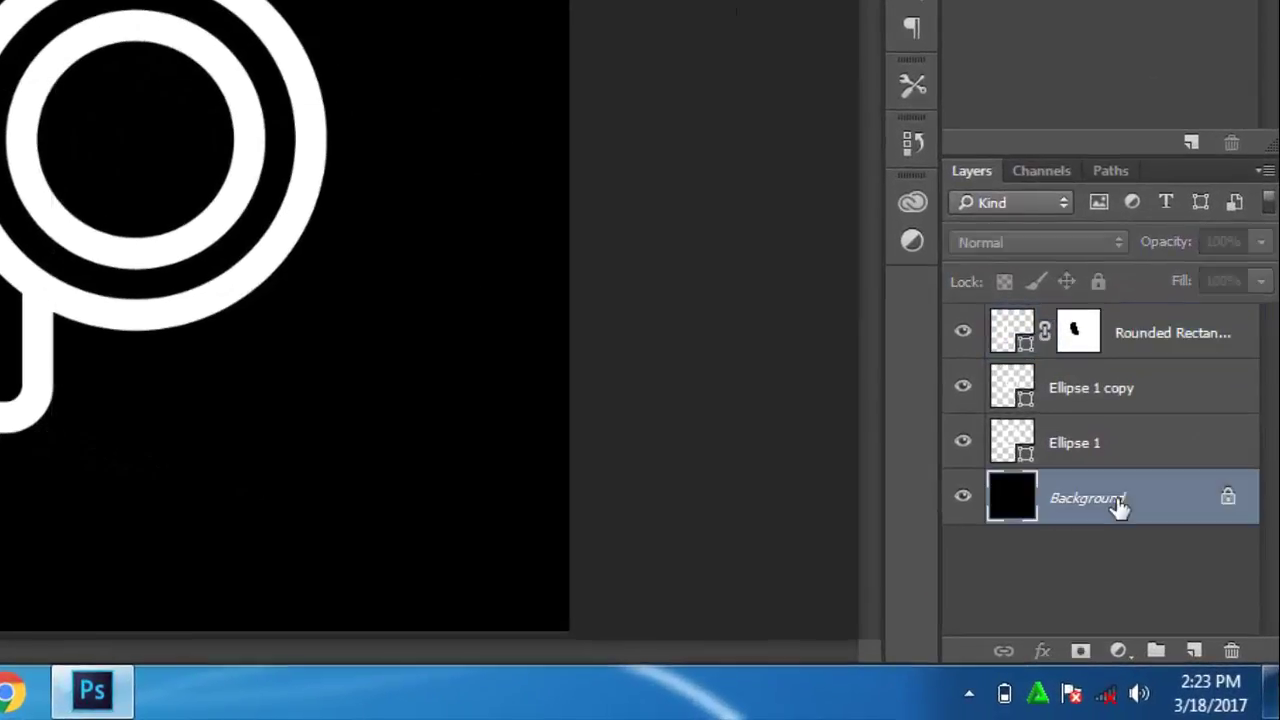
Add a new layer above Background and switch the foreground colour to white
click(1194, 651)
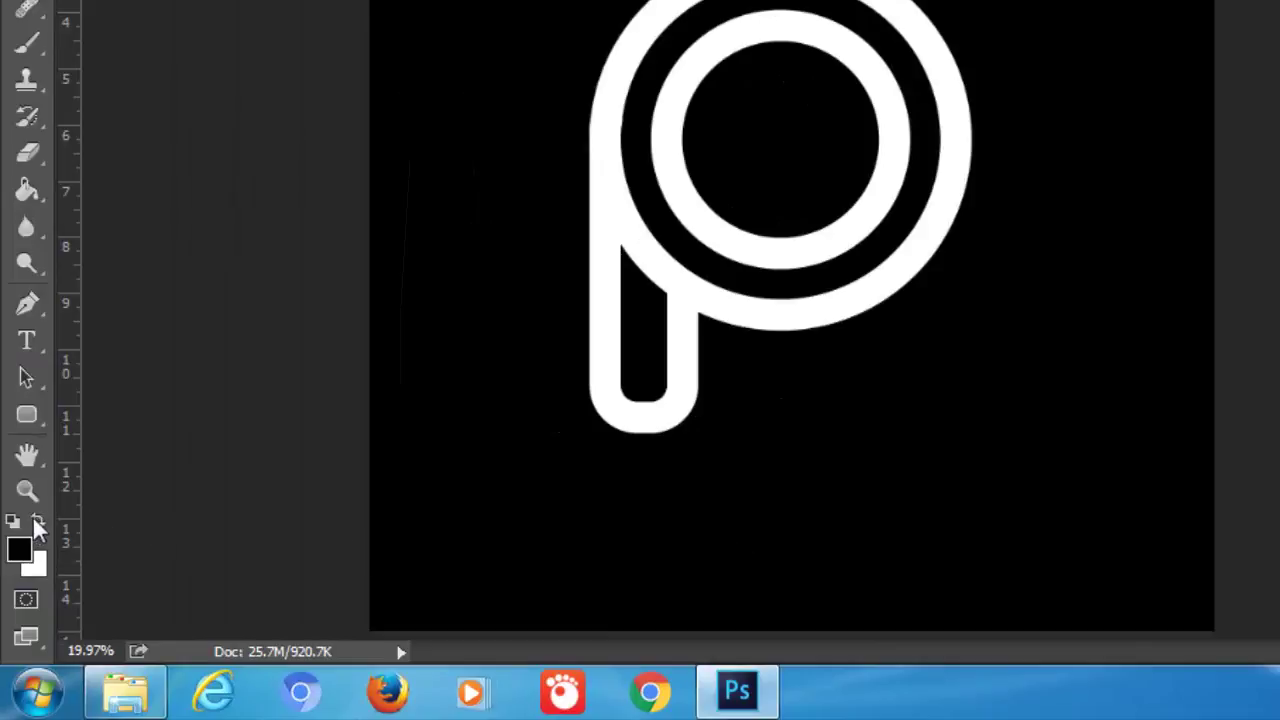
click(37, 521)
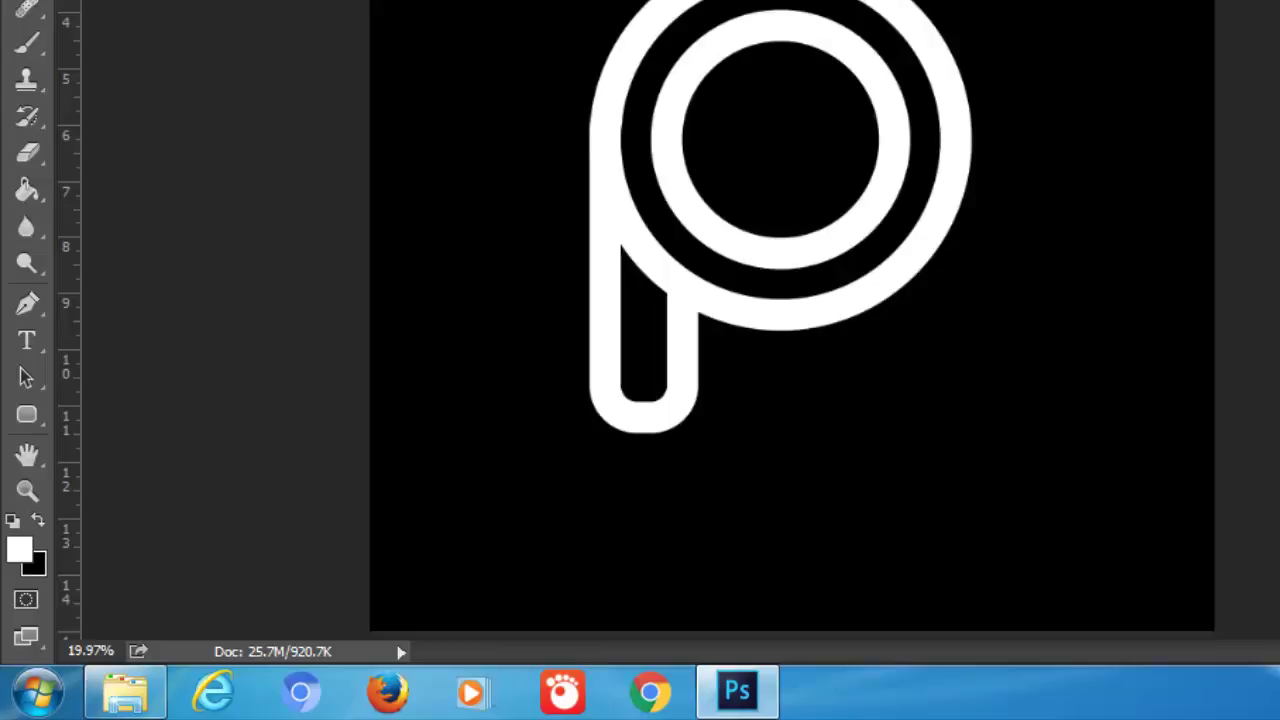
right_click(27, 420)
click(118, 409)
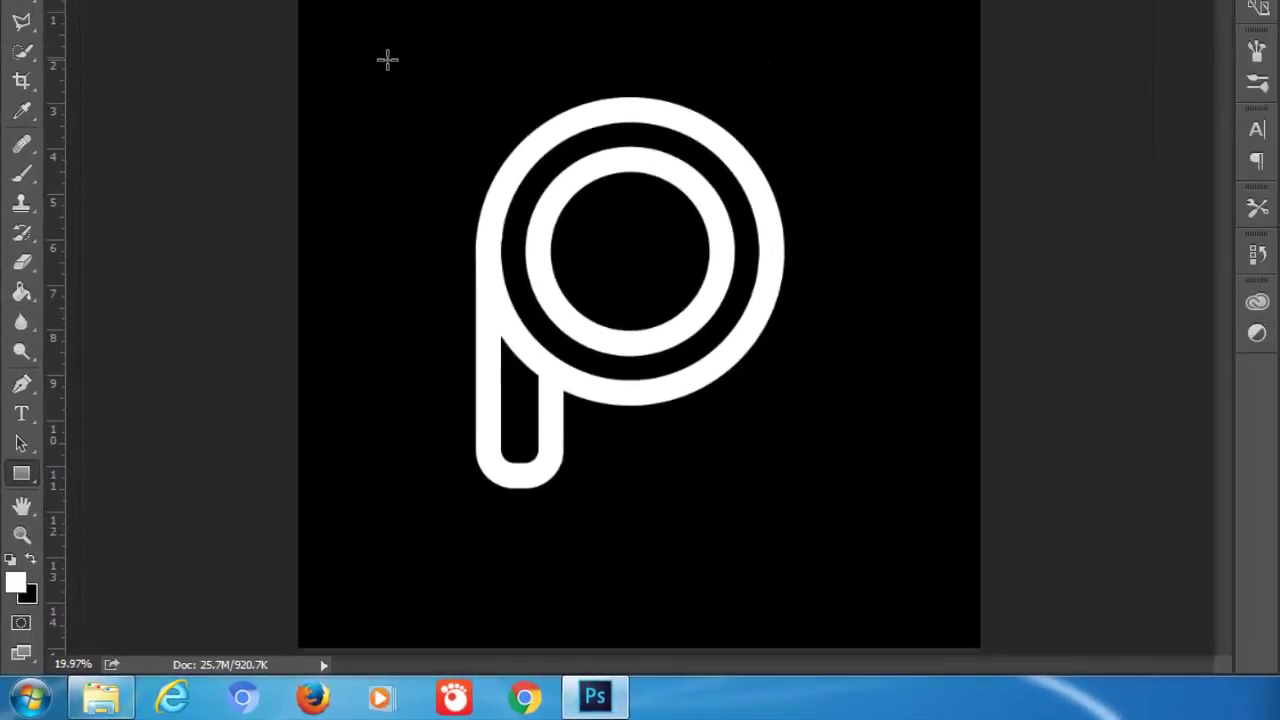
Draw a 2159 × 2159 px rounded square with a 40 pt white outline around the P
right_click(29, 481)
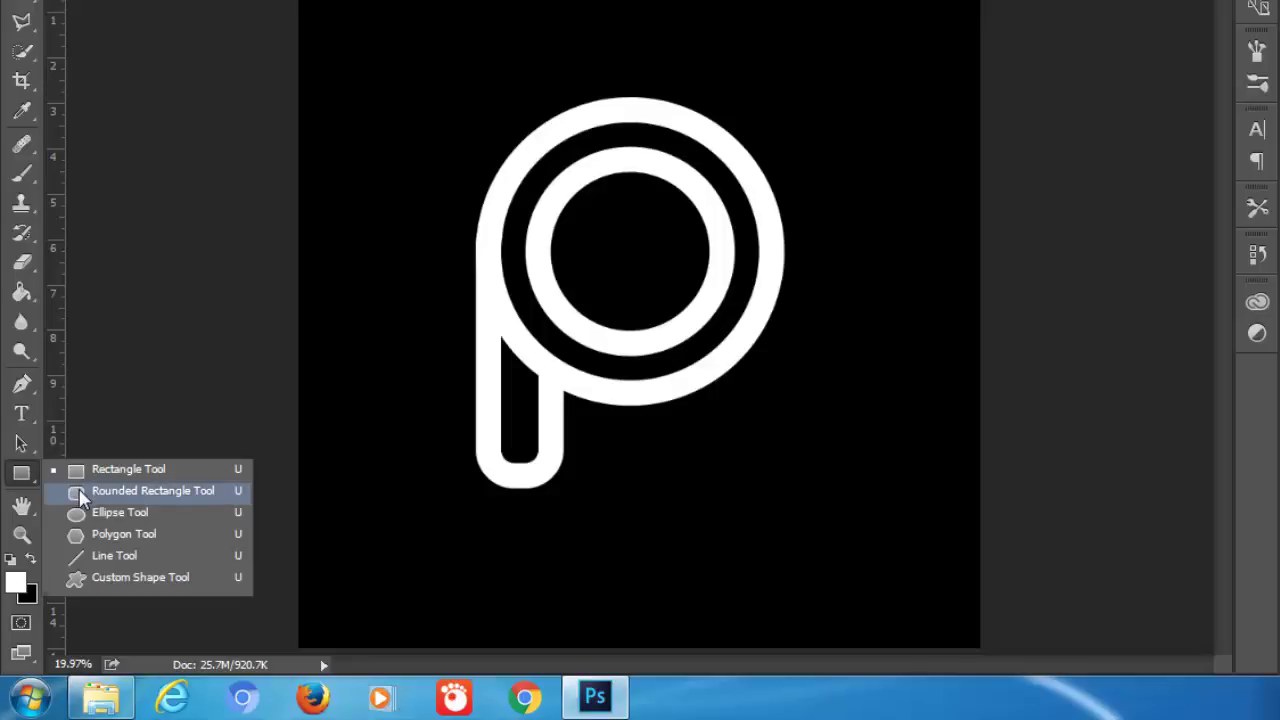
click(80, 493)
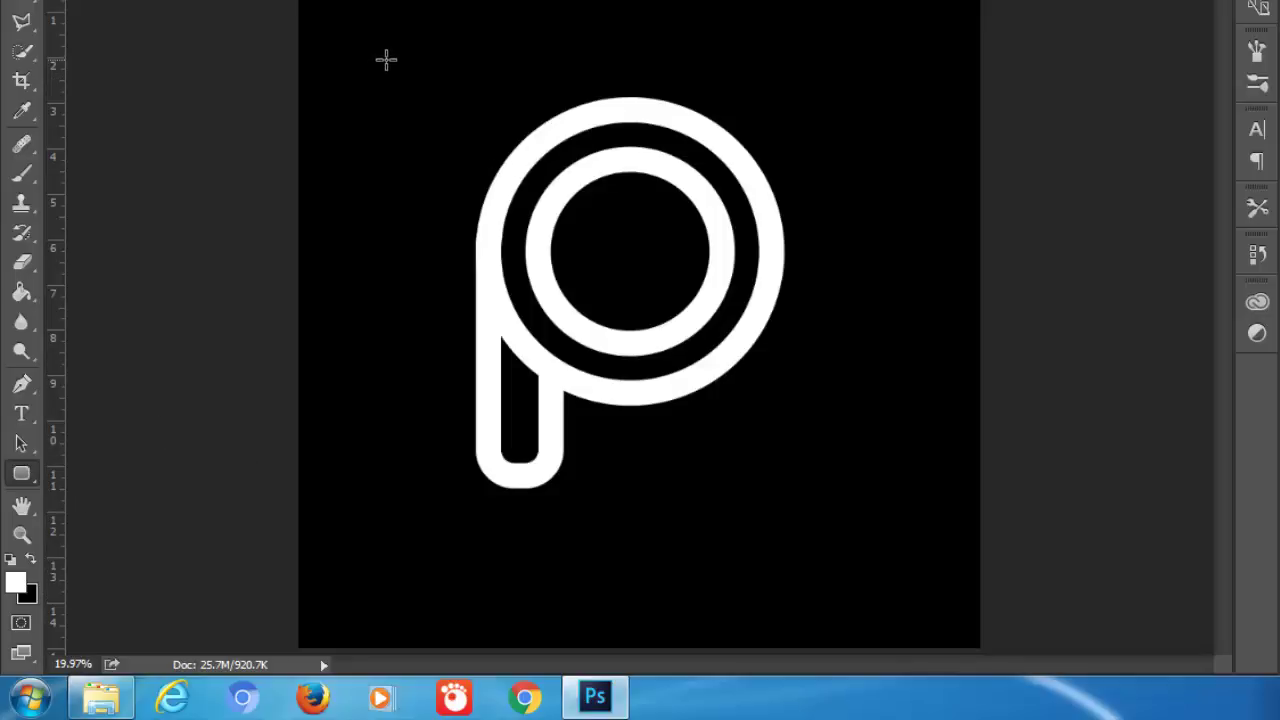
mouse_move(386, 60)
mouse_down()
mouse_move(781, 381)
mouse_move(914, 543)
mouse_move(960, 549)
mouse_up()
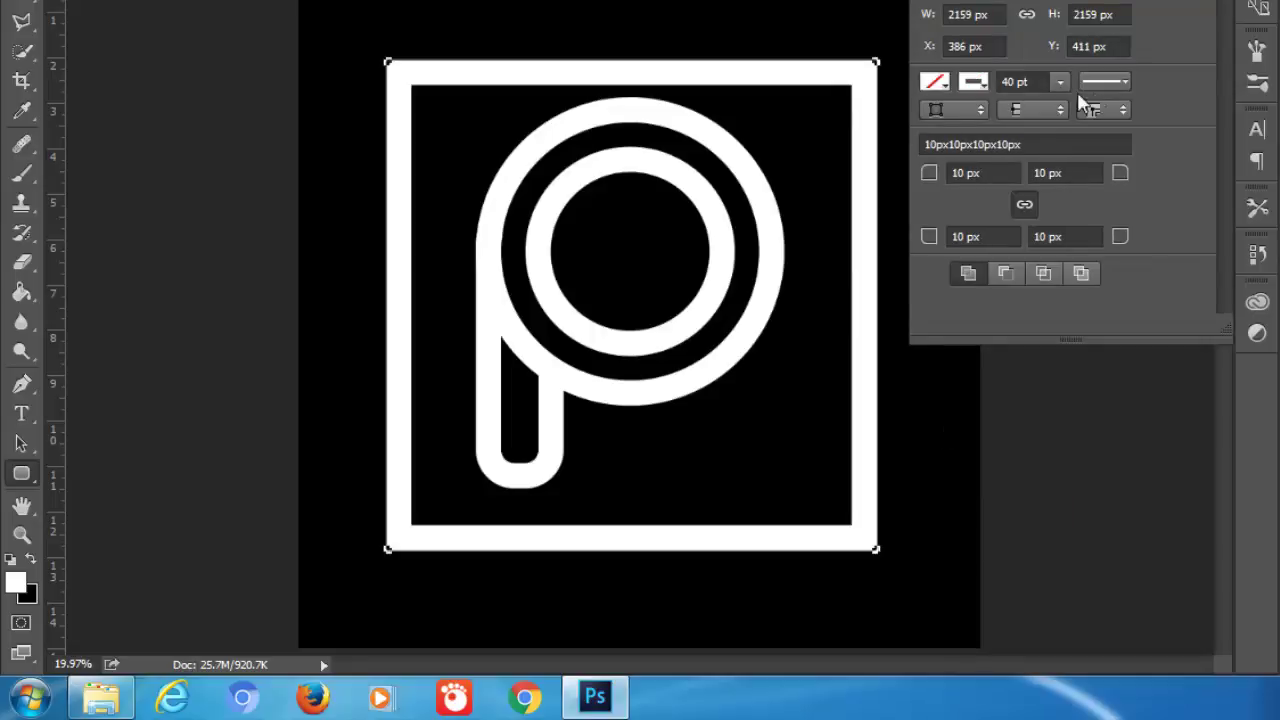
Set the square's stroke to No Color and its fill to light grey
click(985, 83)
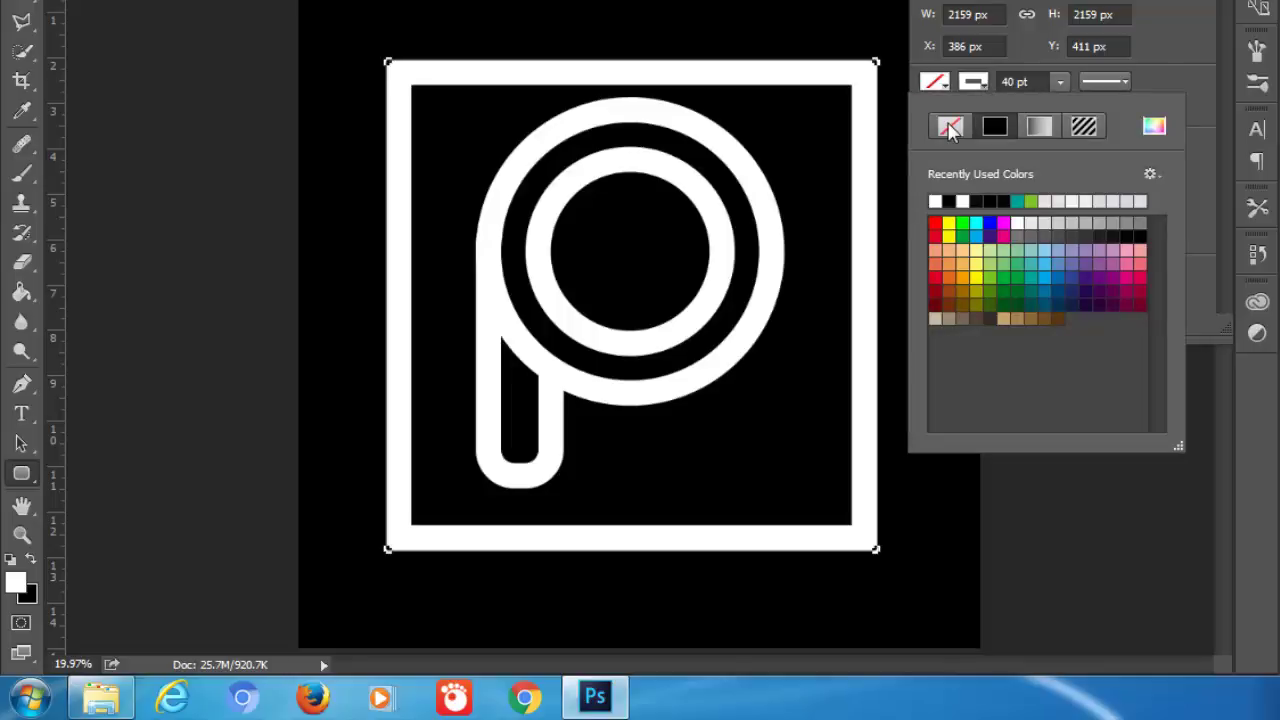
click(950, 127)
click(946, 88)
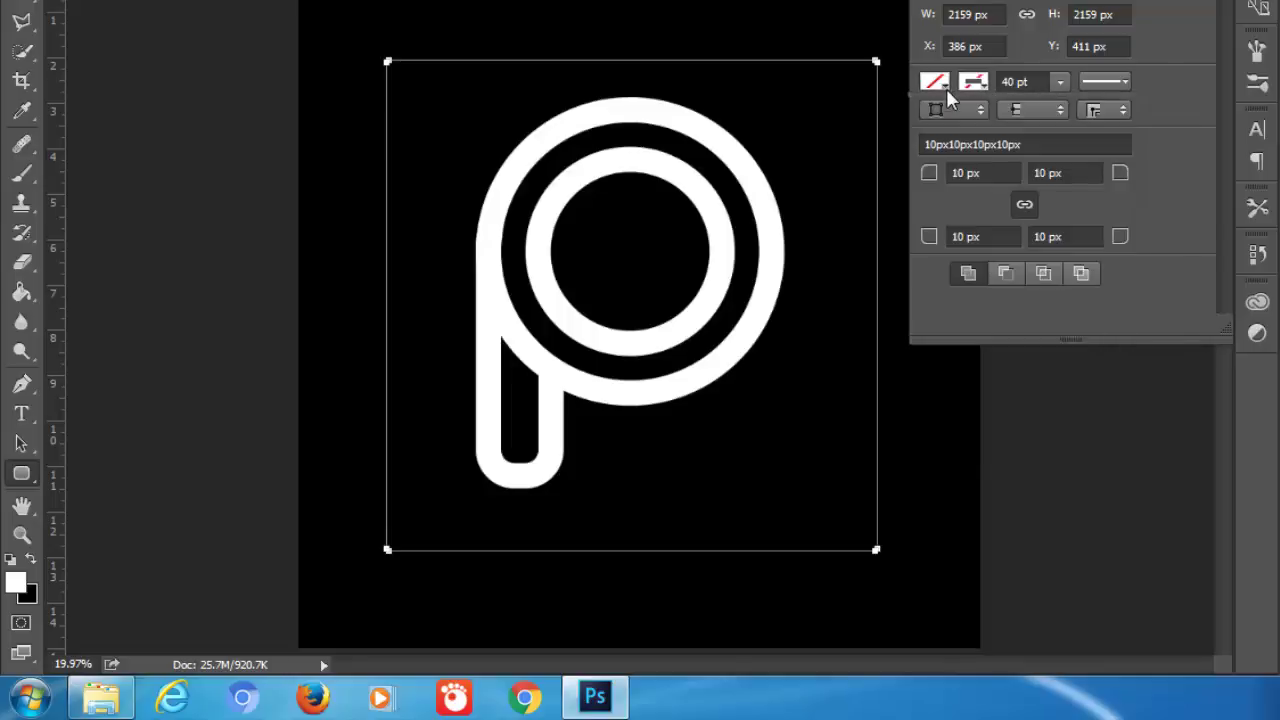
click(946, 88)
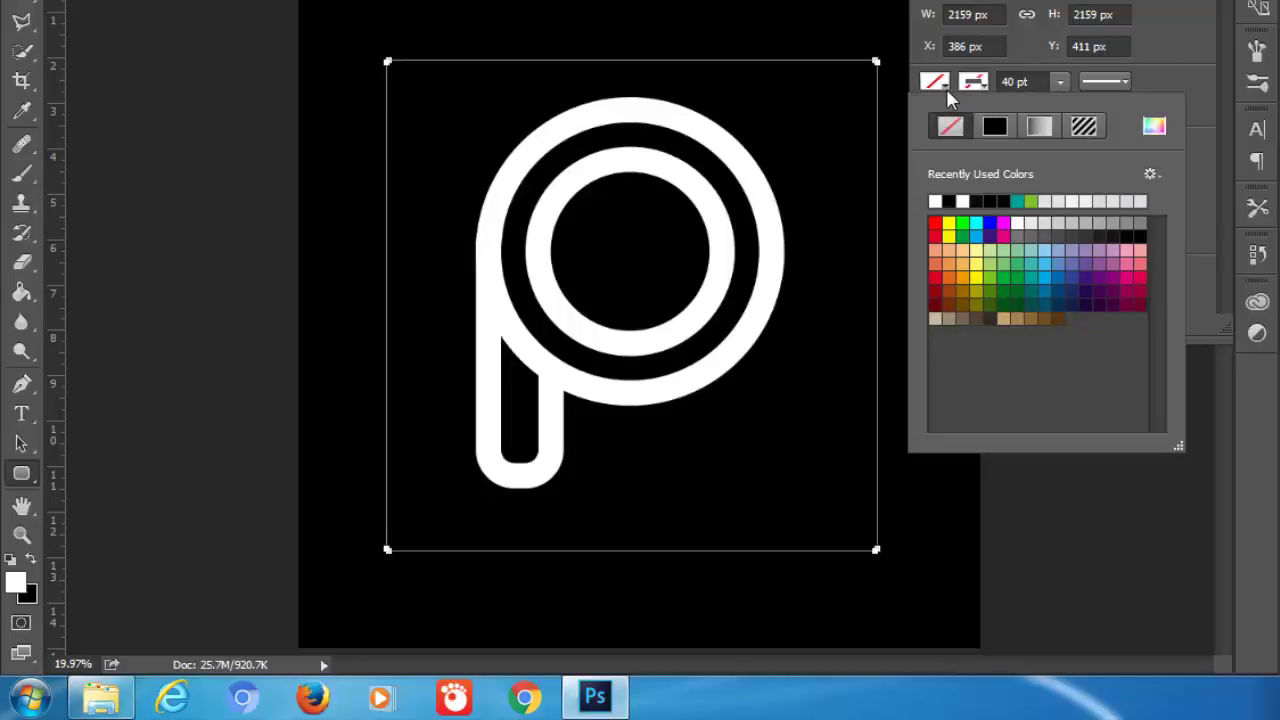
click(938, 203)
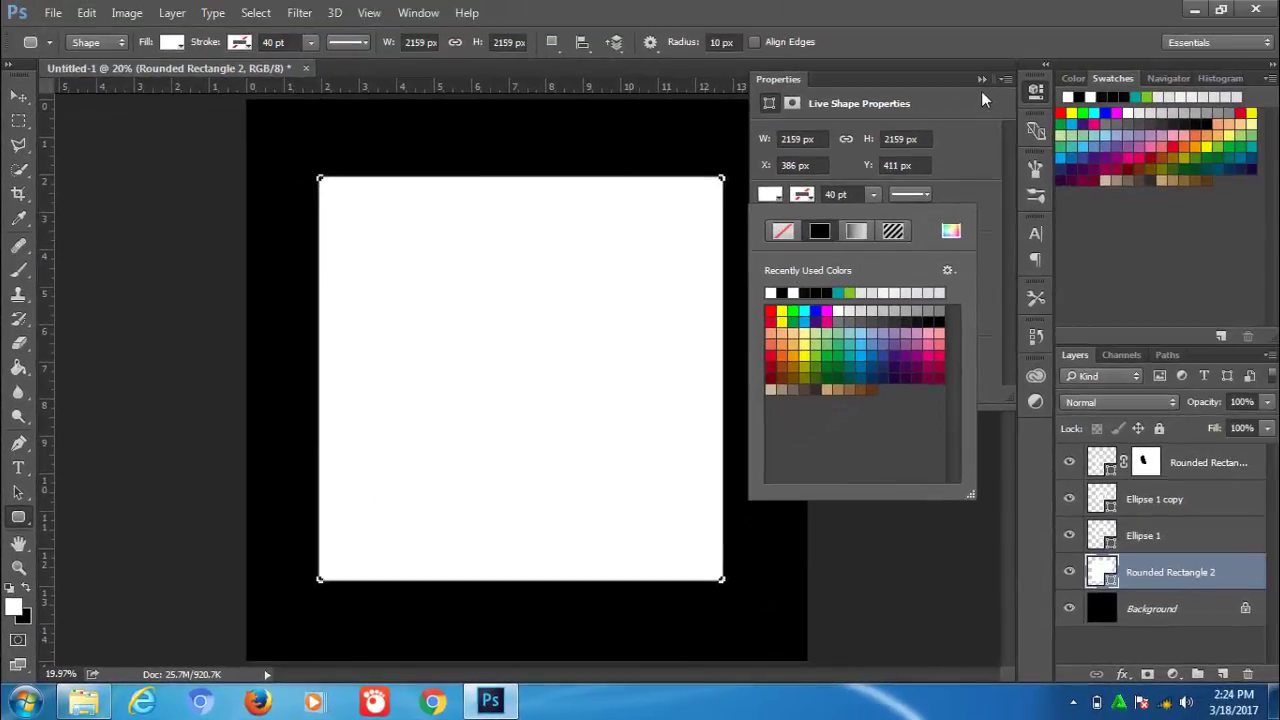
click(871, 292)
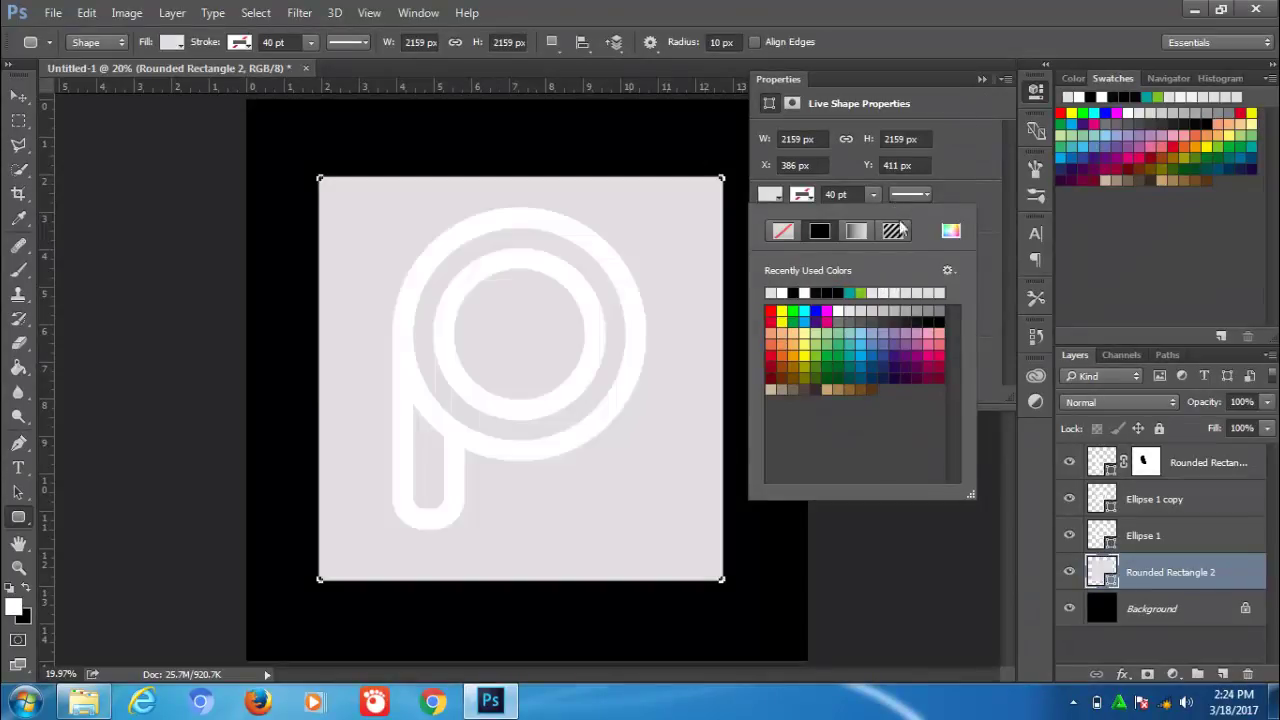
click(983, 79)
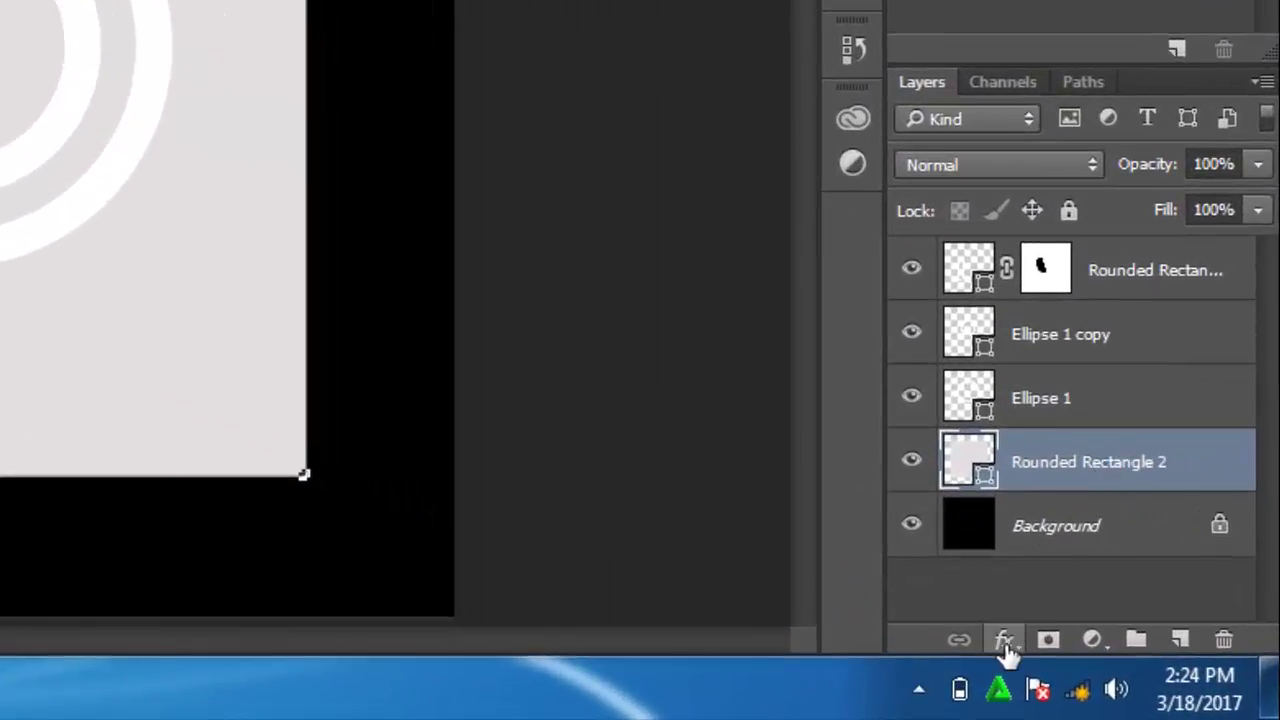
Add a Gradient Overlay effect using the green-to-red preset gradient to the square
click(1004, 641)
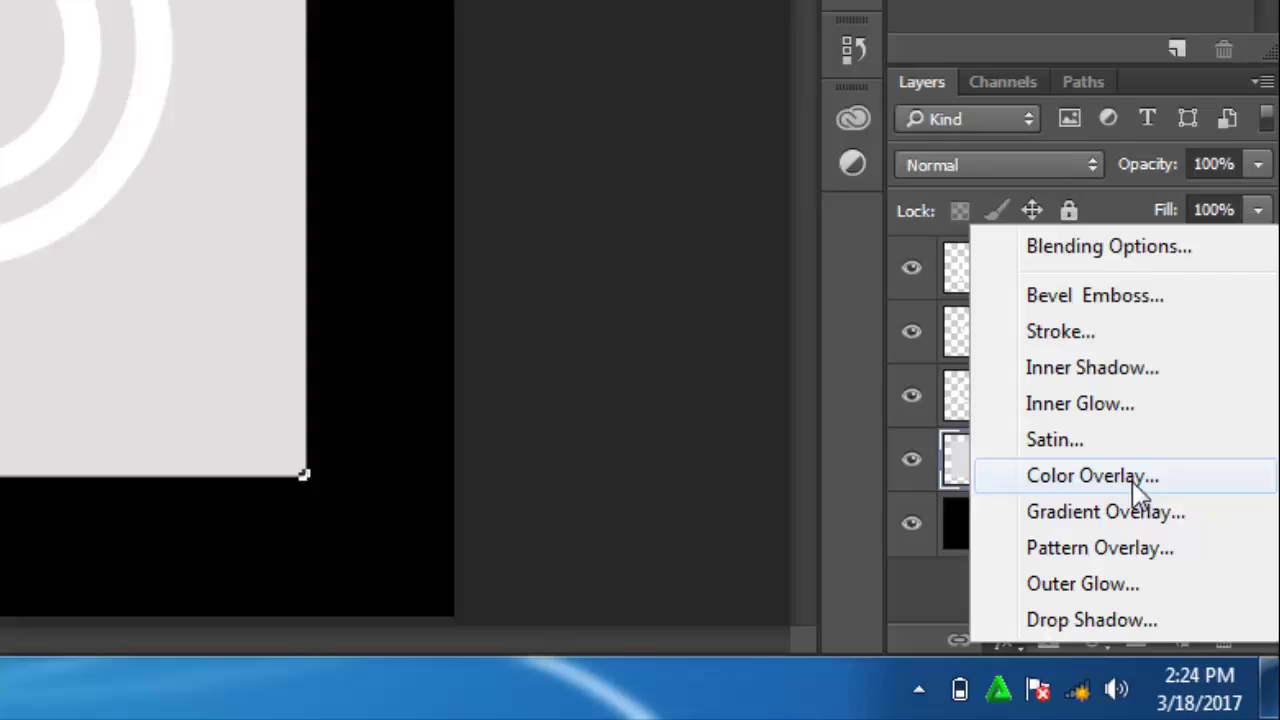
click(1083, 513)
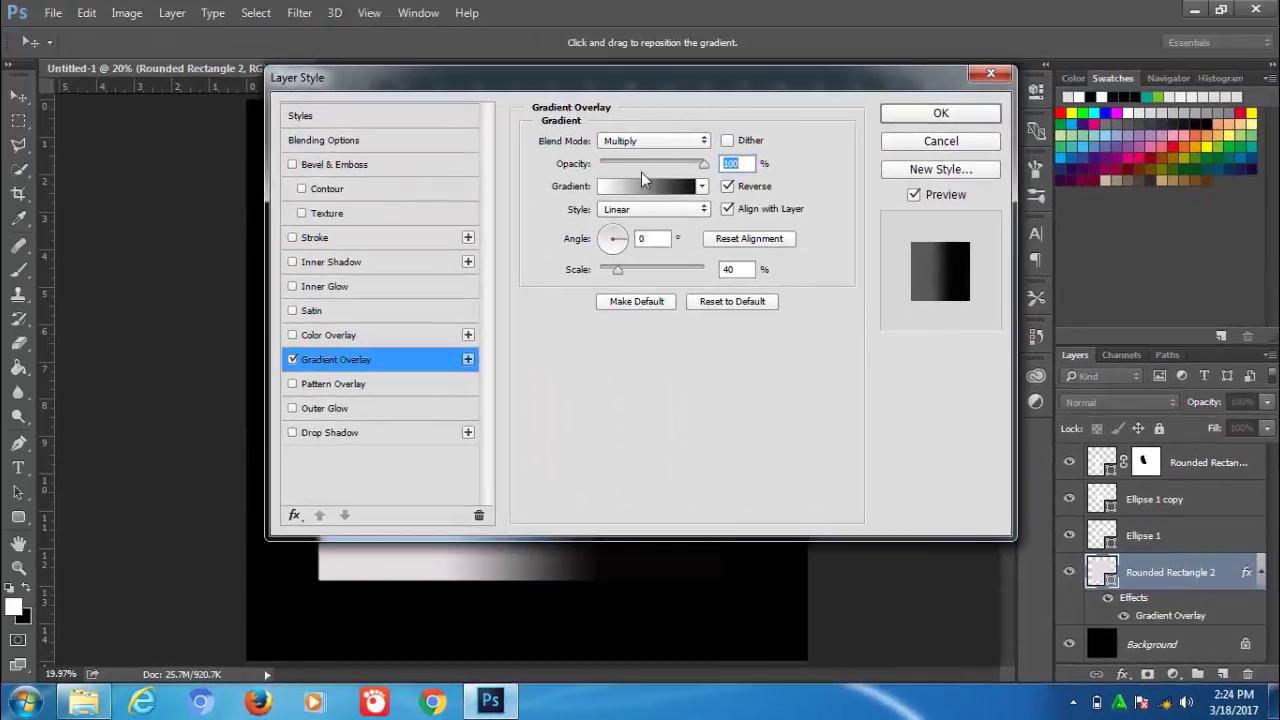
click(701, 188)
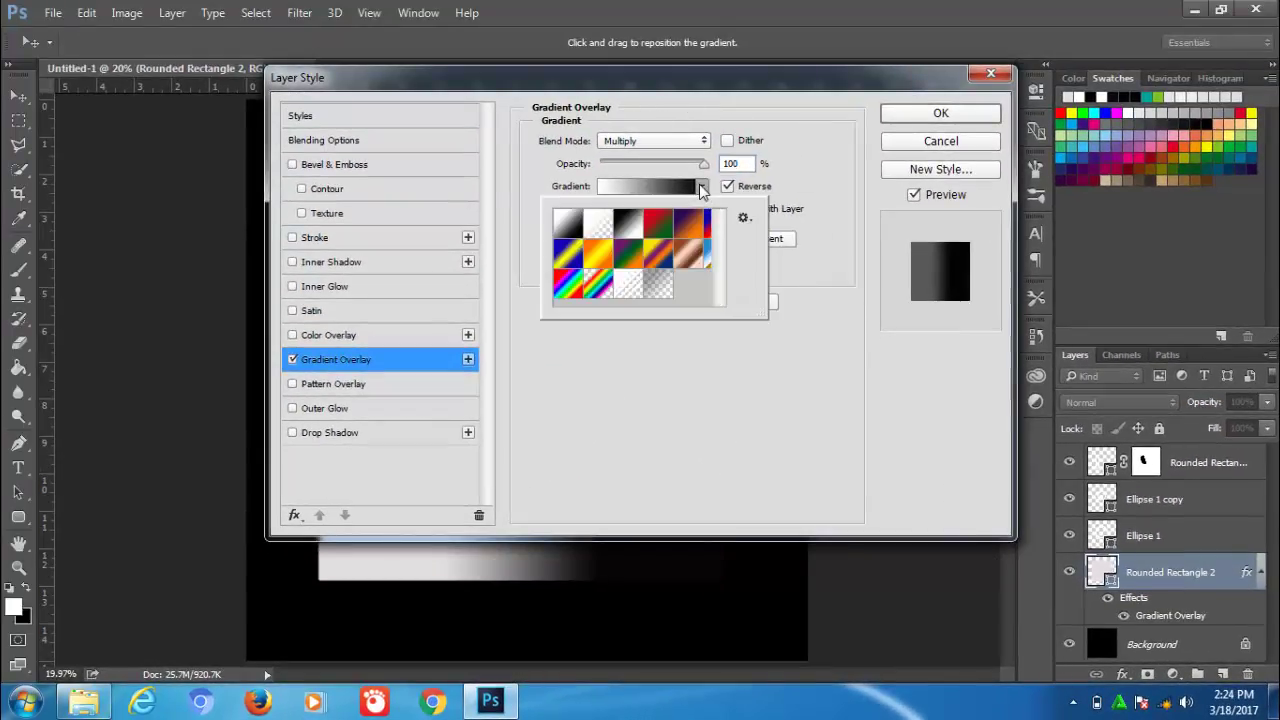
click(657, 224)
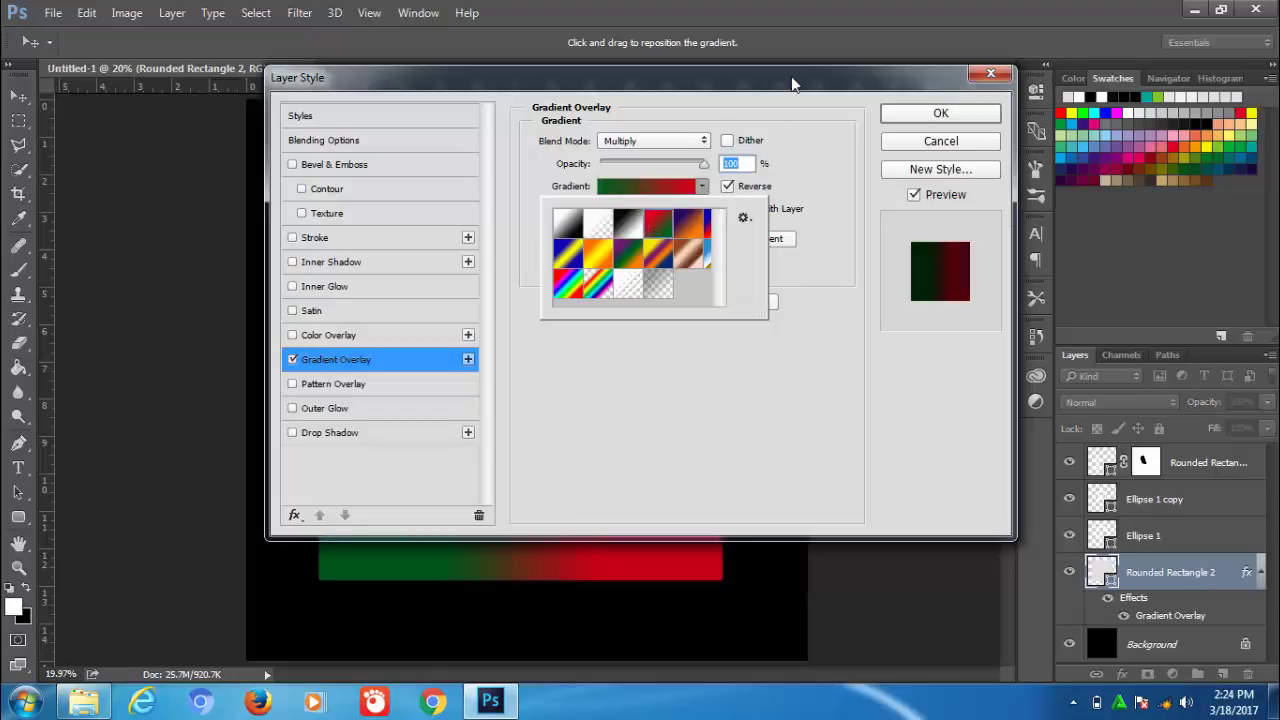
mouse_move(757, 80)
mouse_down()
mouse_move(1098, 87)
mouse_move(1082, 90)
mouse_up()
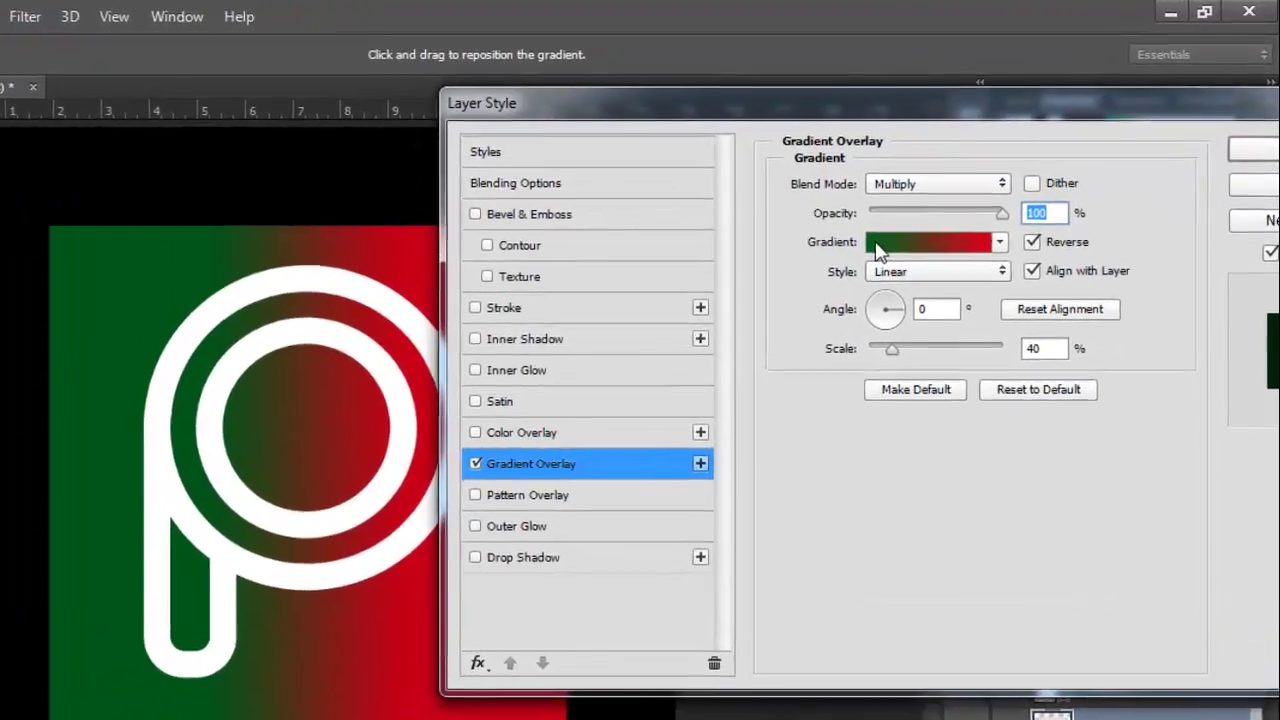
In the gradient editor, change the starting red stop to pink ff3692
click(968, 195)
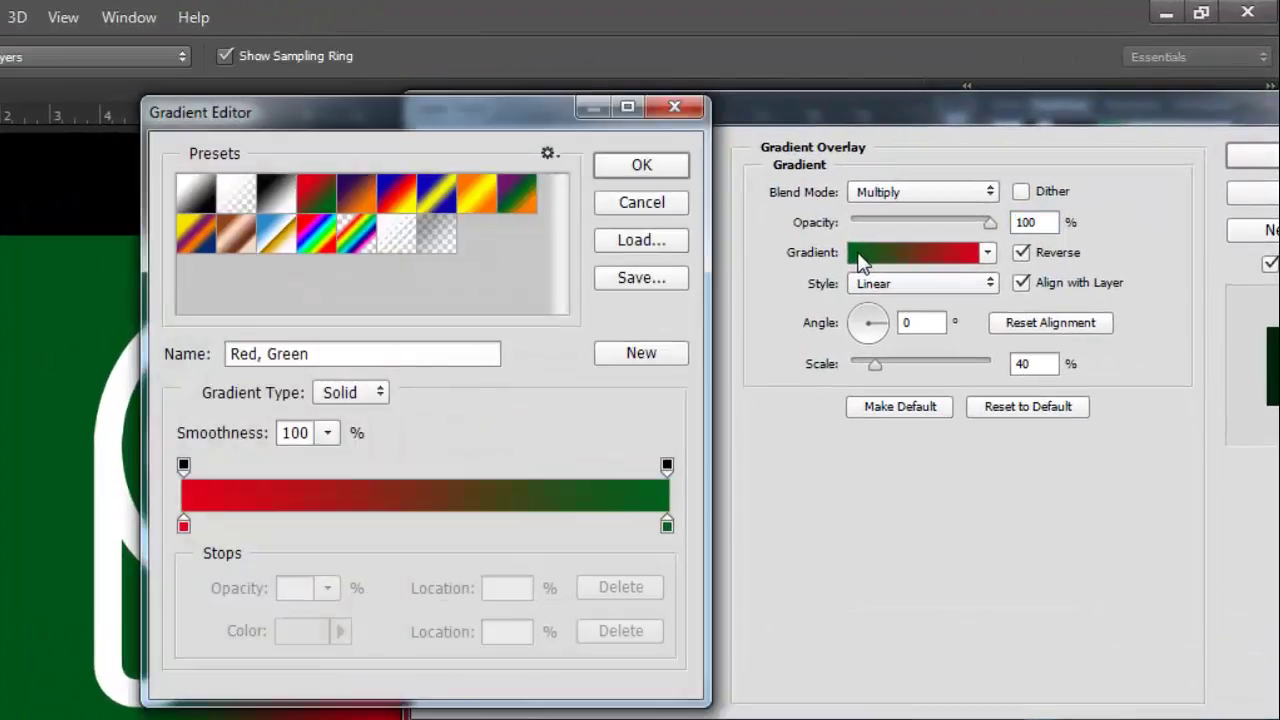
click(183, 526)
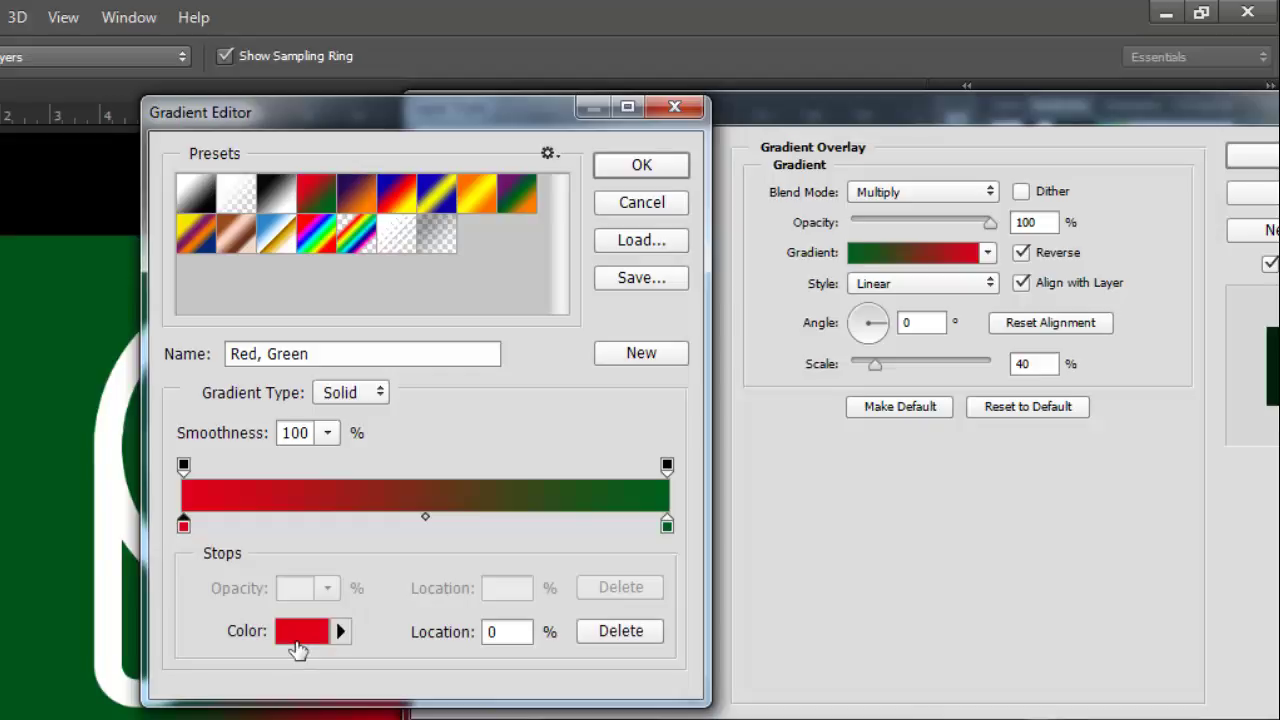
click(297, 645)
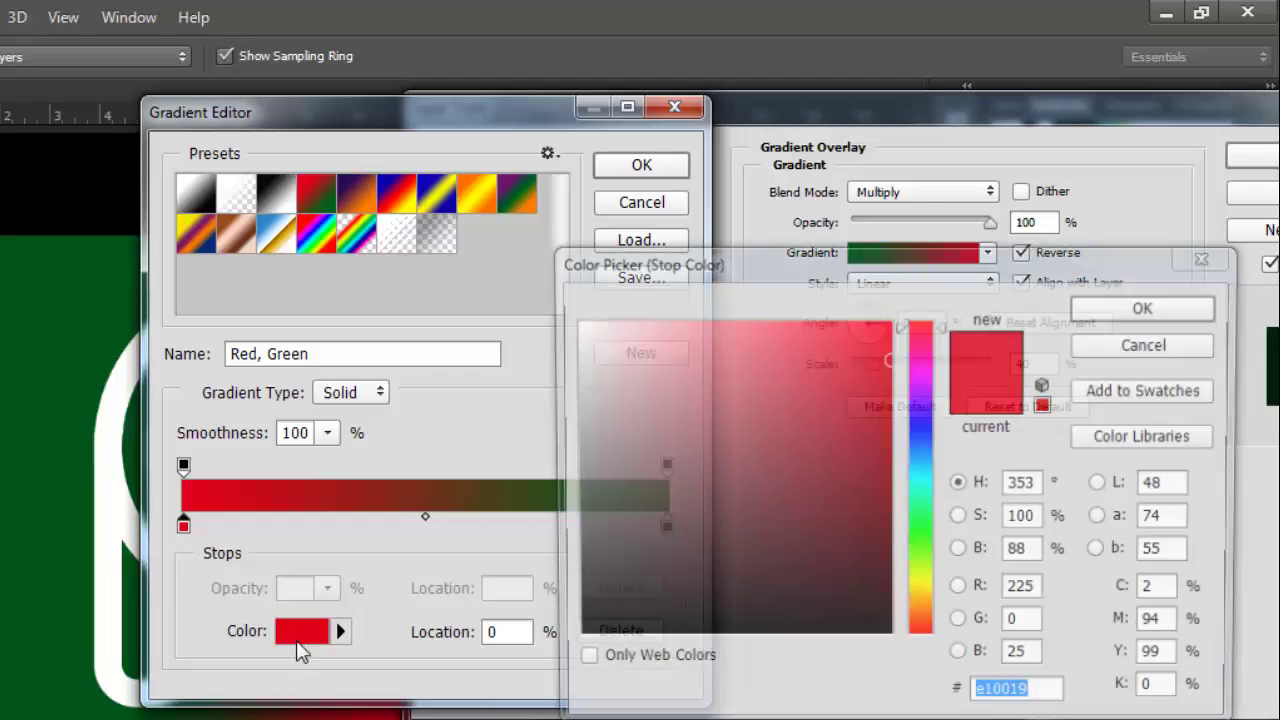
click(1024, 695)
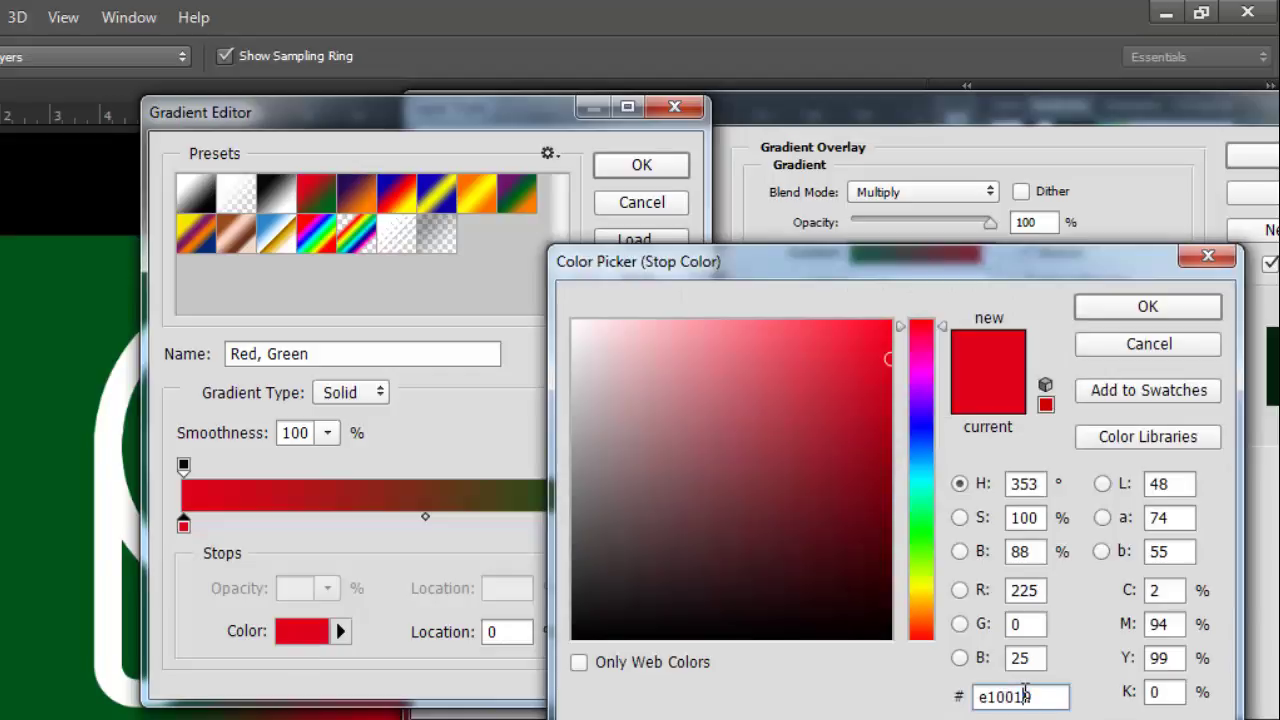
drag(1030, 695, 886, 714)
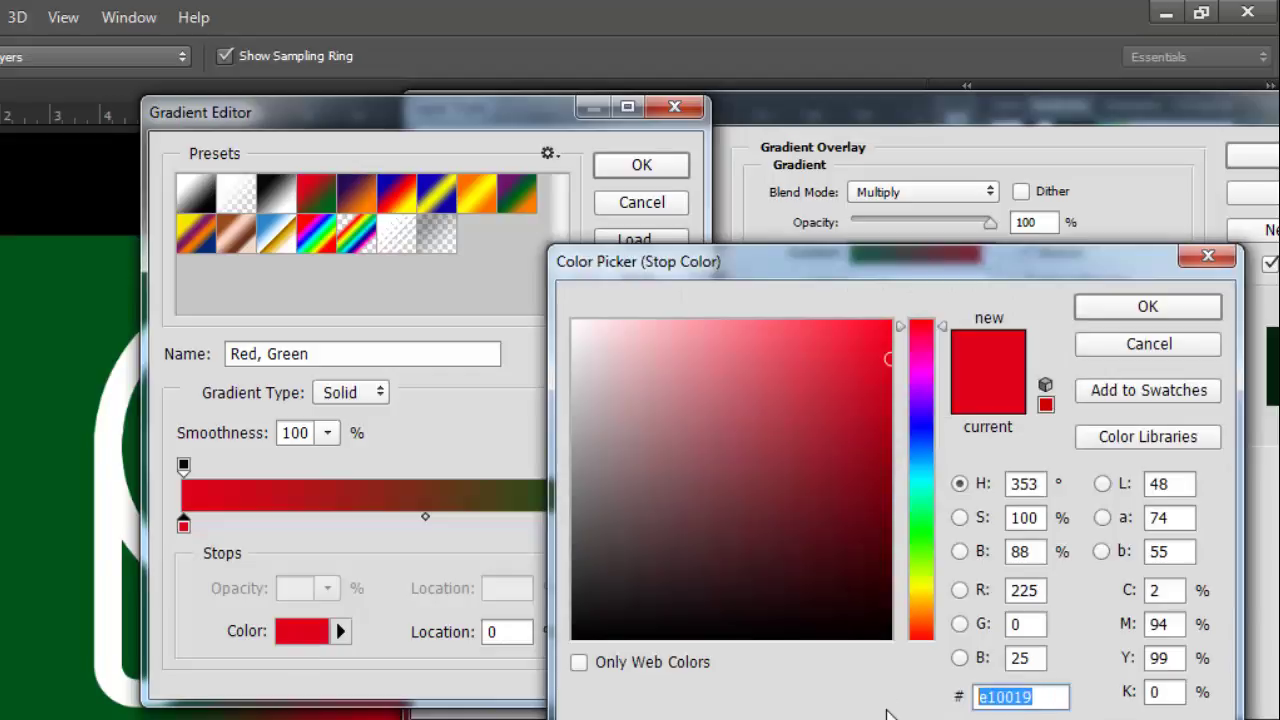
text(ff3)
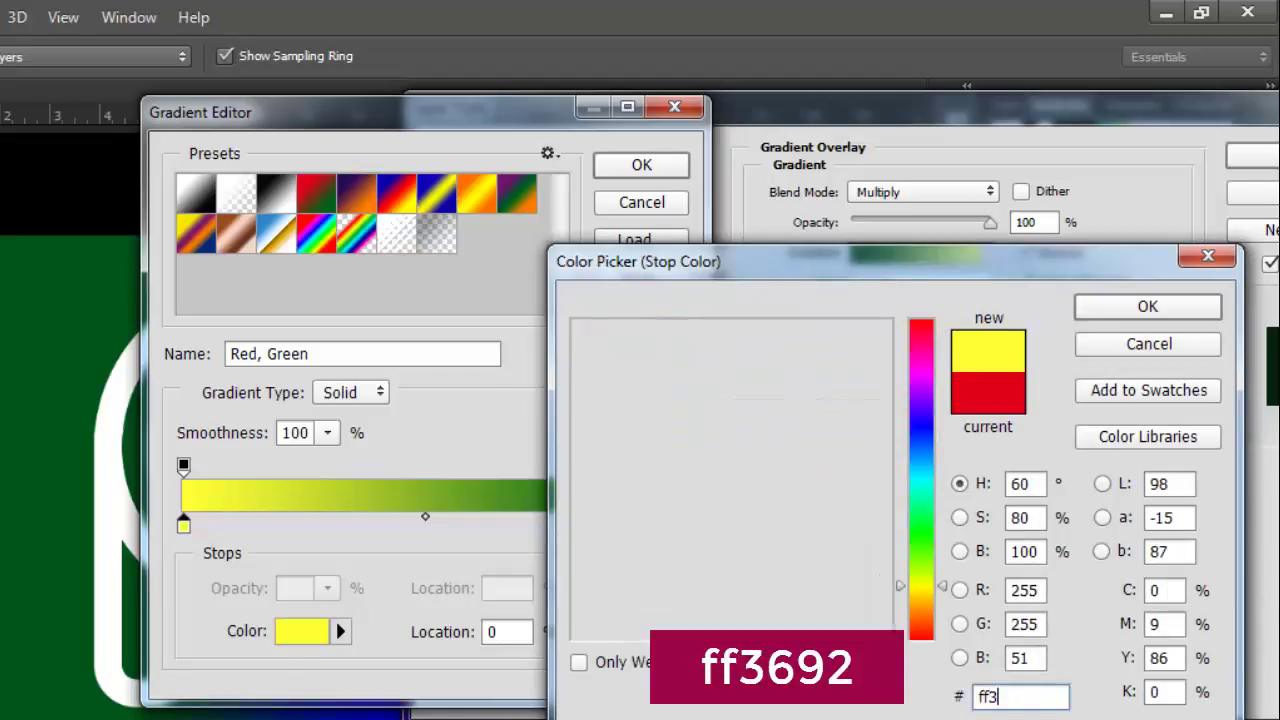
text(69)
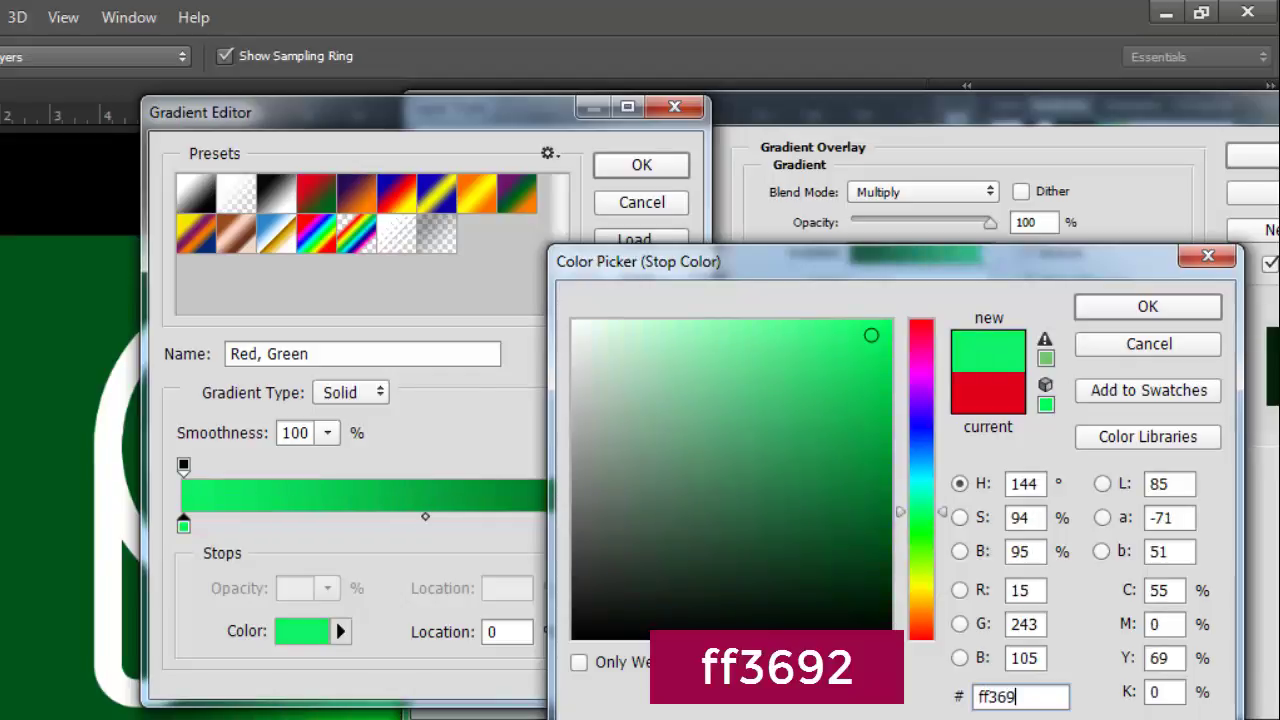
text(2)
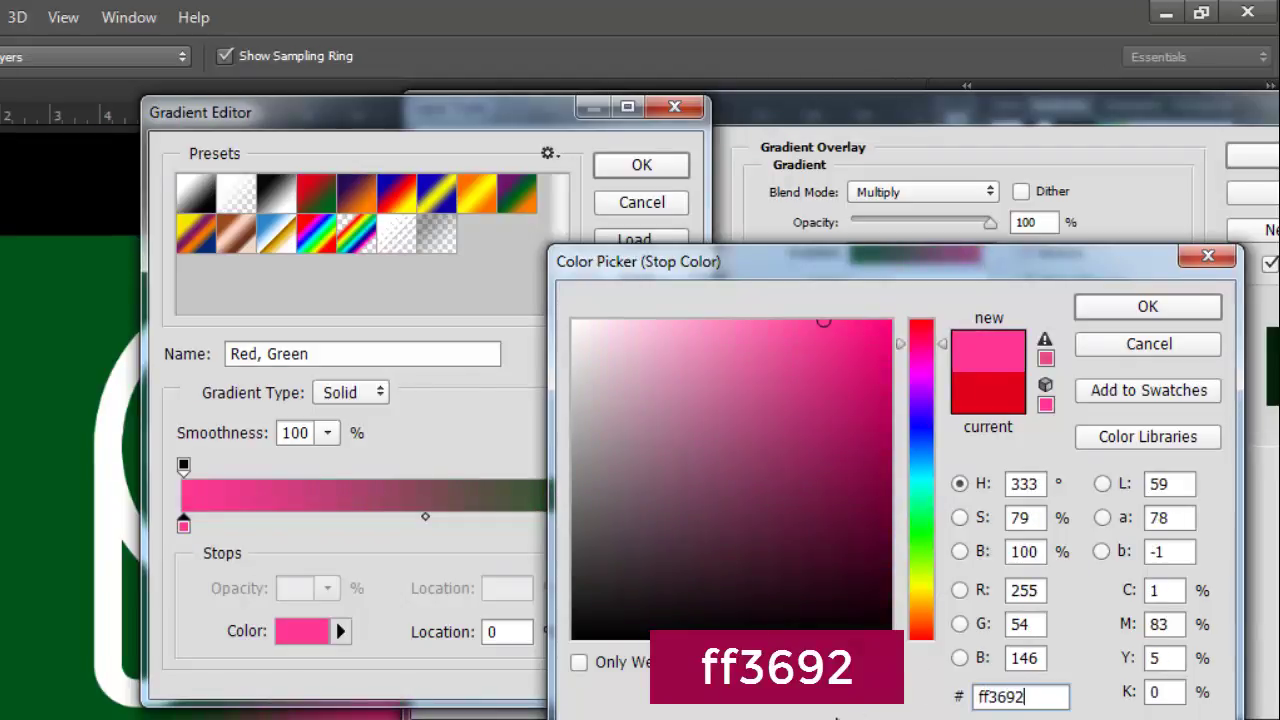
click(1140, 309)
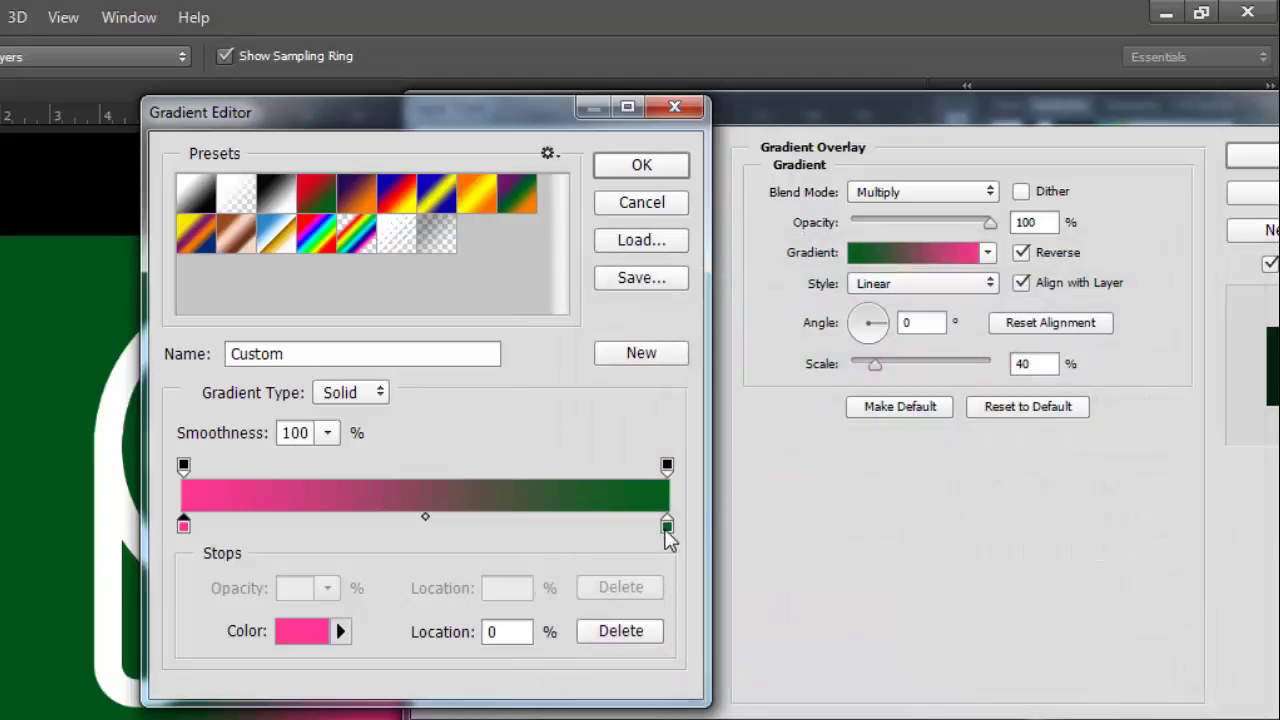
Change the ending green stop to cyan 00c4f6
click(667, 526)
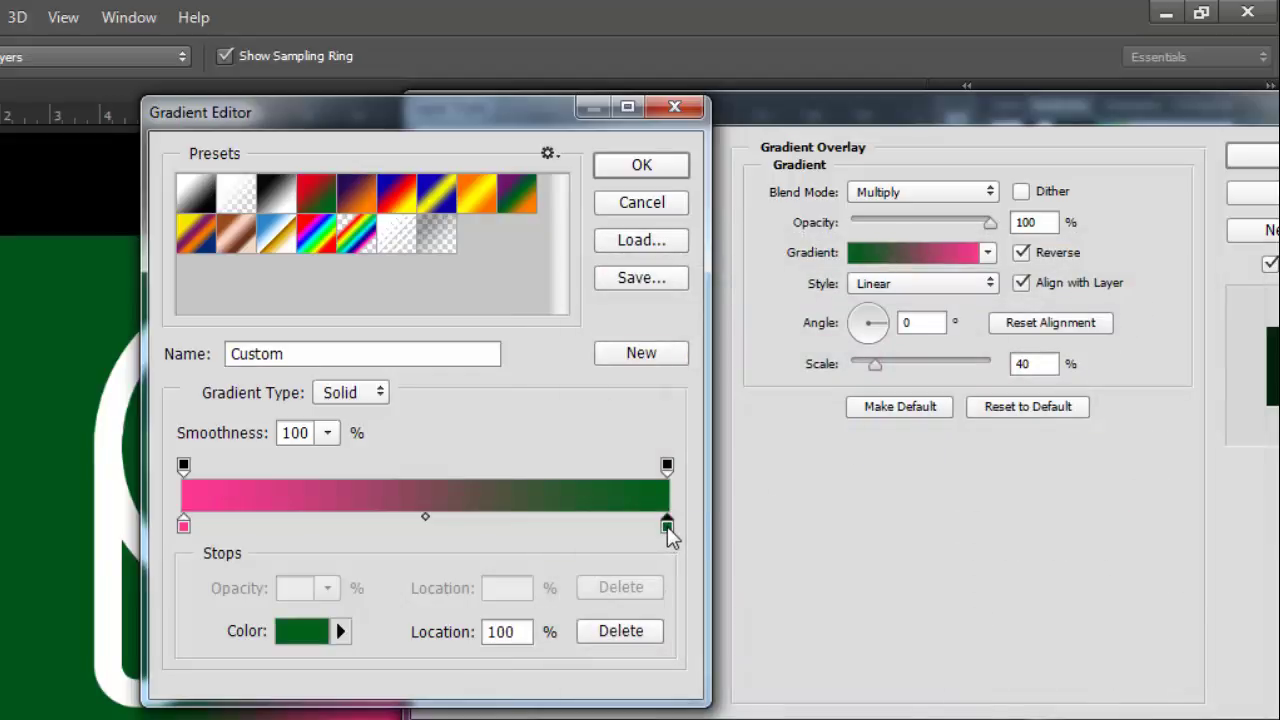
click(667, 526)
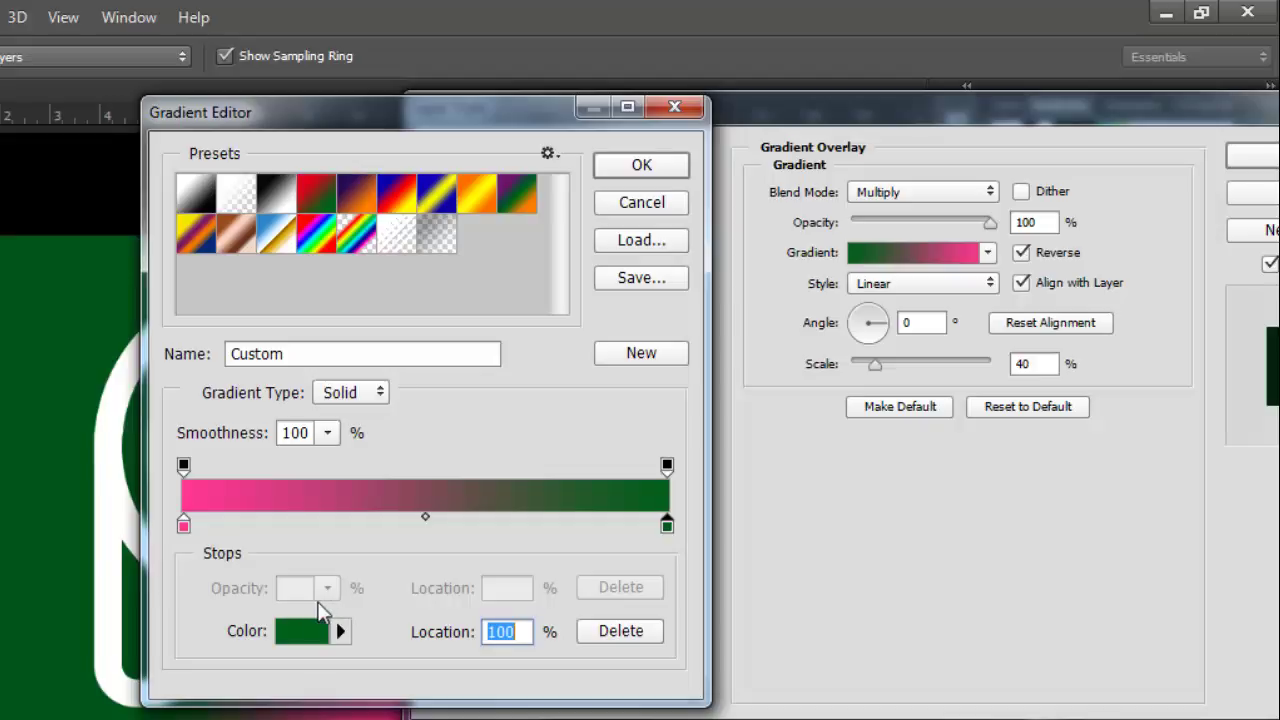
click(300, 634)
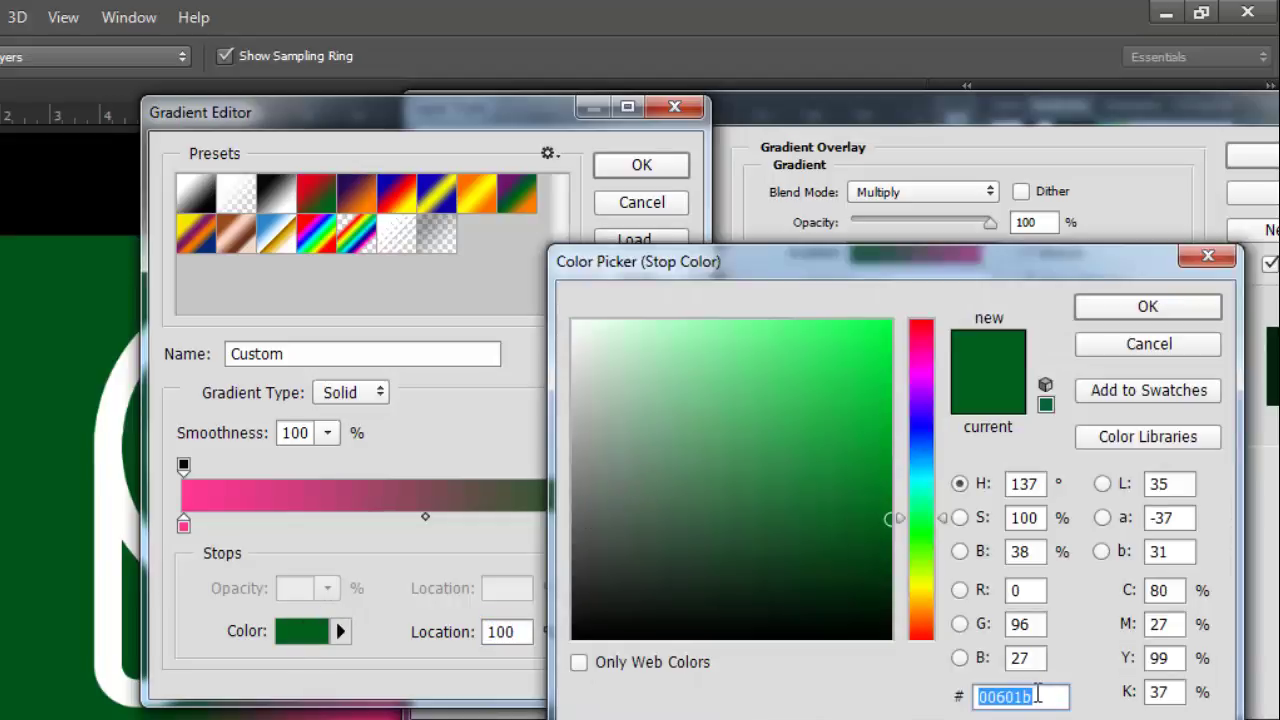
text(00)
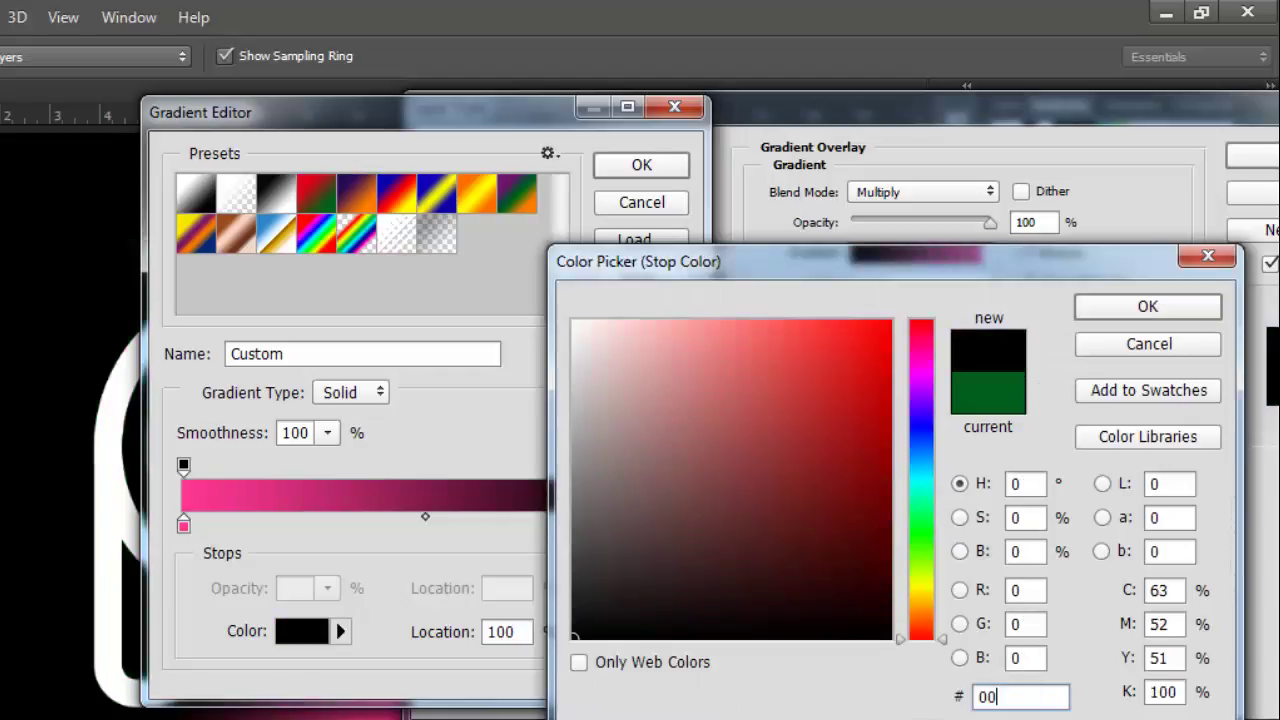
text(c4f)
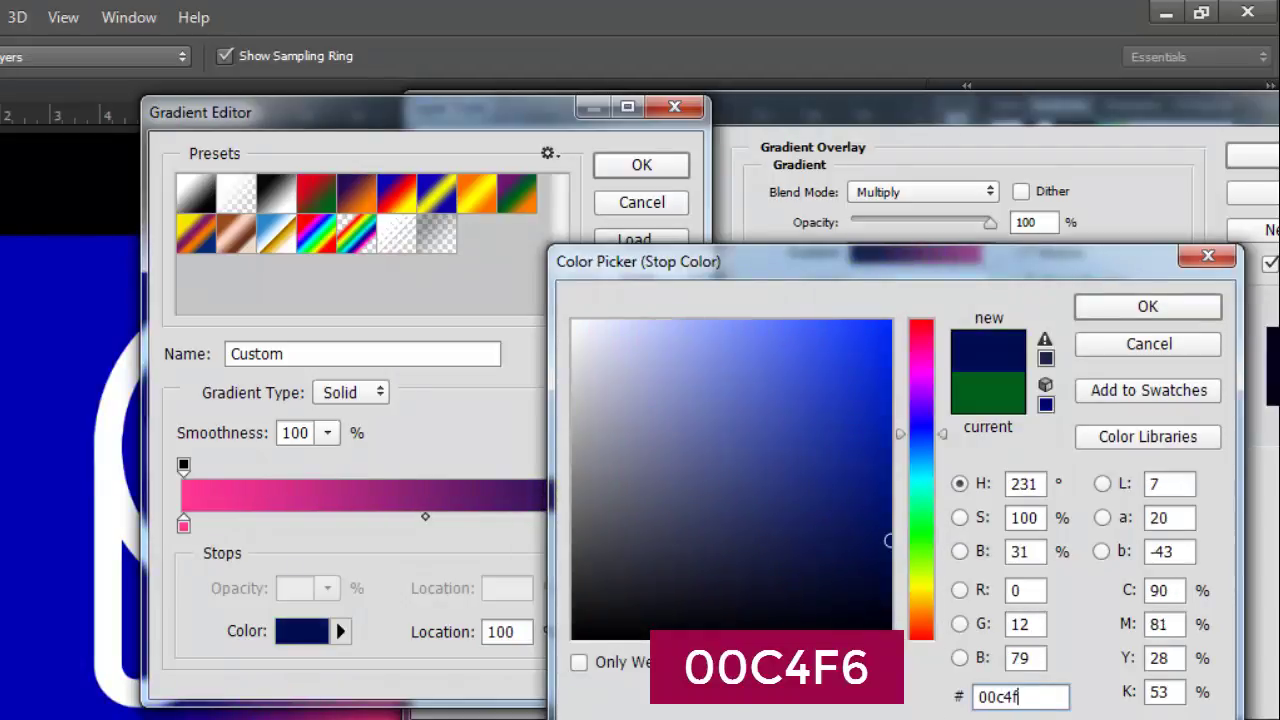
text(6)
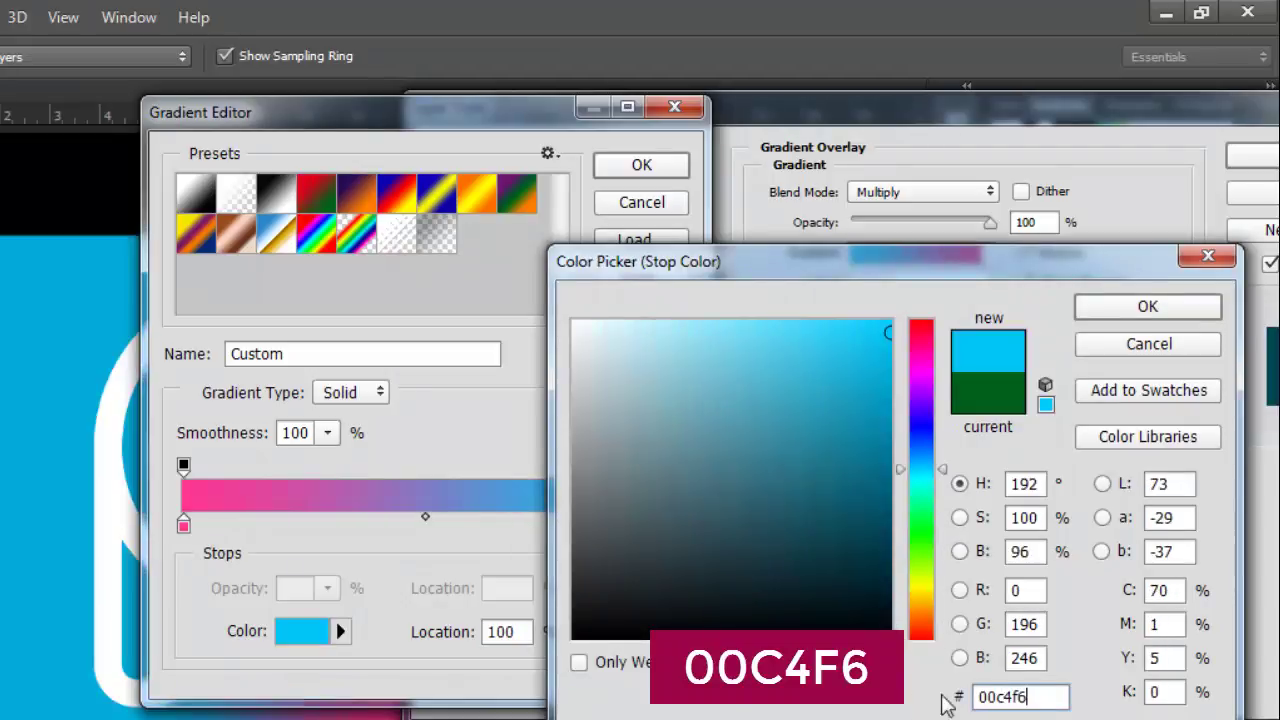
click(1110, 318)
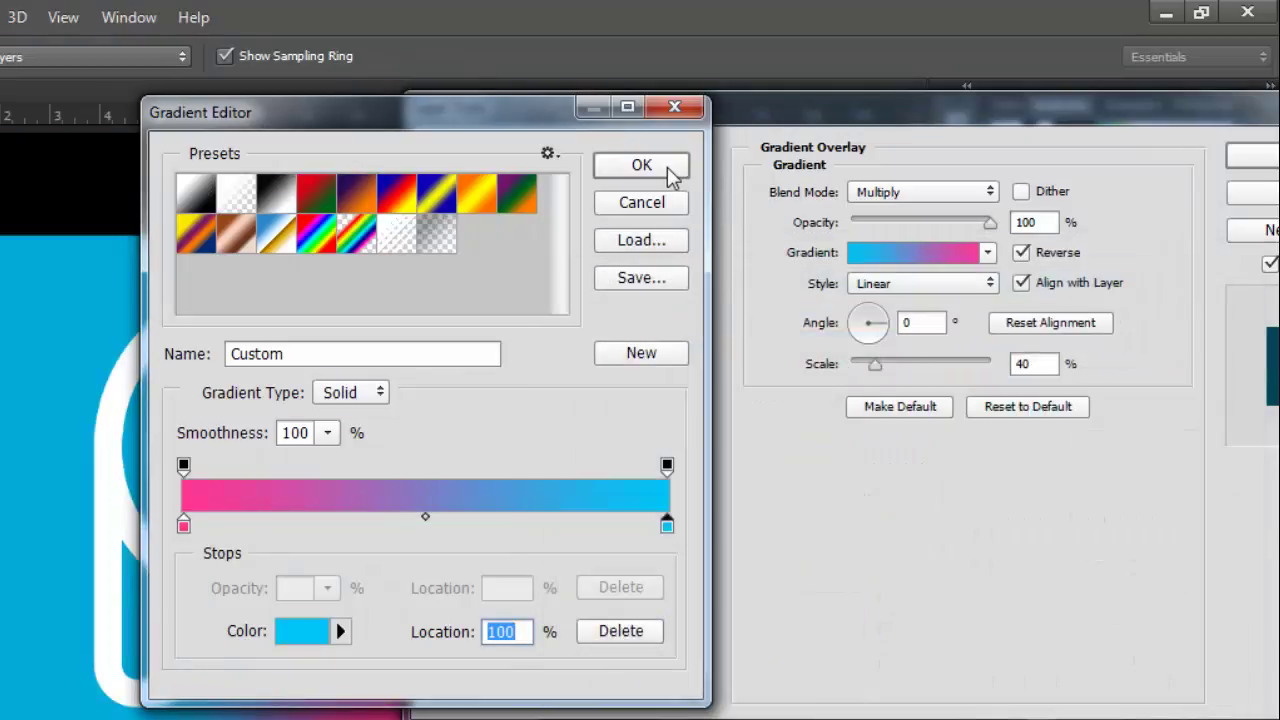
Accept the pink-to-cyan gradient and set the overlay angle to -132°
click(655, 167)
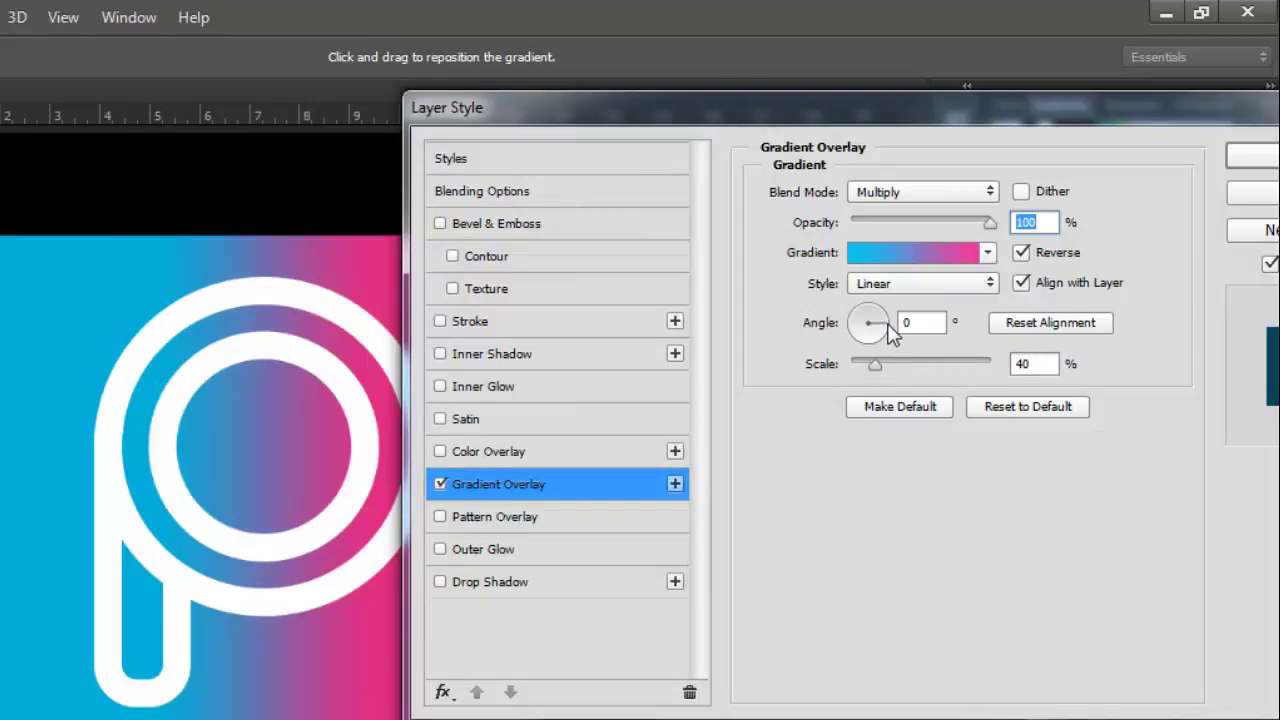
drag(887, 324, 885, 311)
click(885, 318)
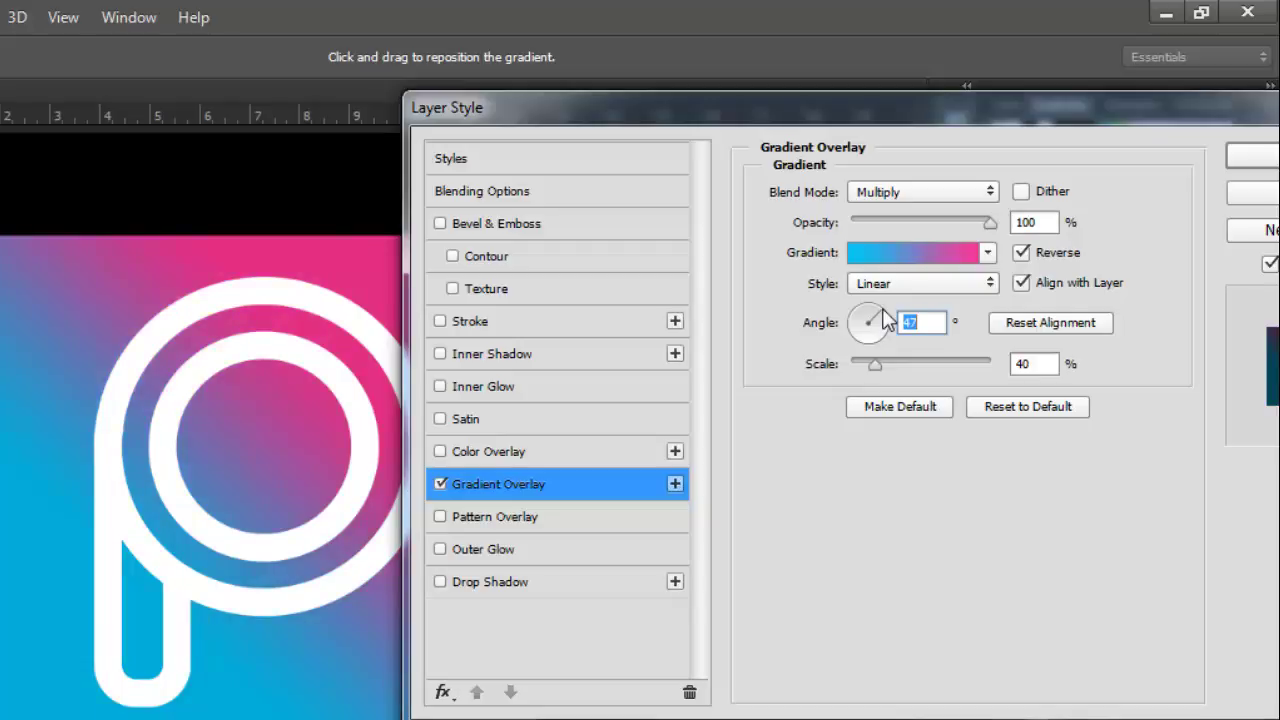
drag(884, 318, 858, 344)
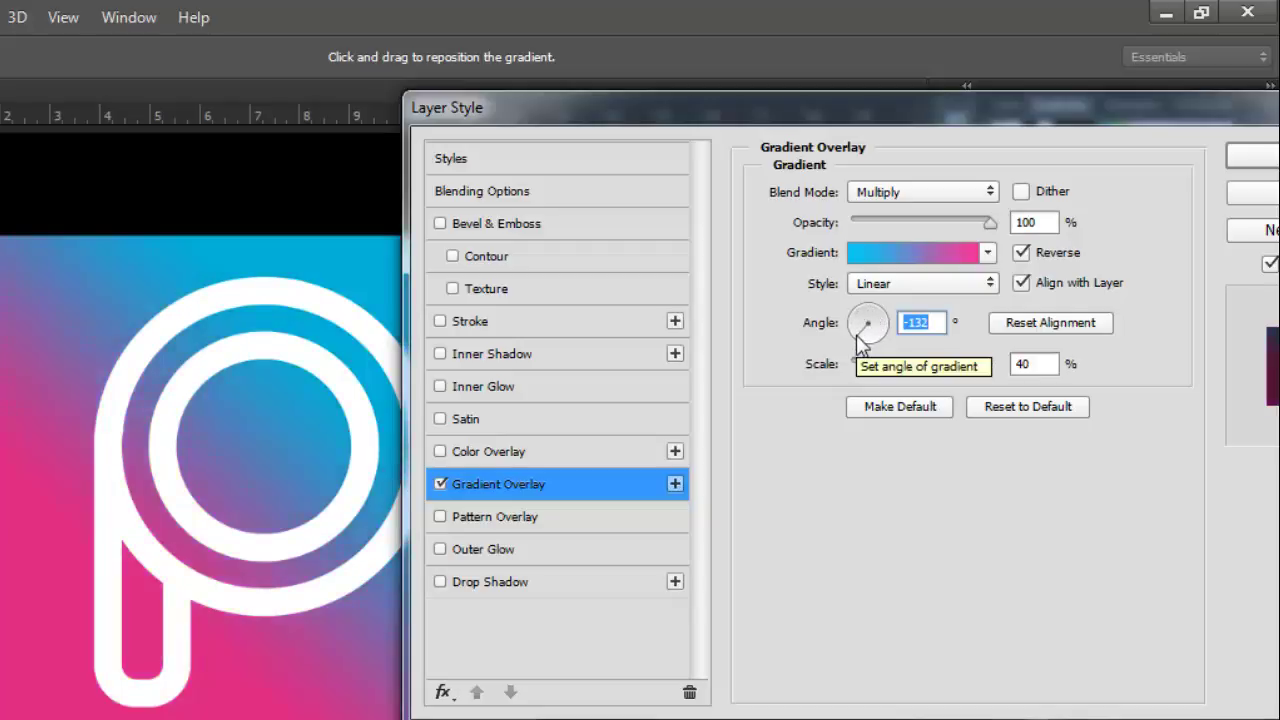
text(-138)
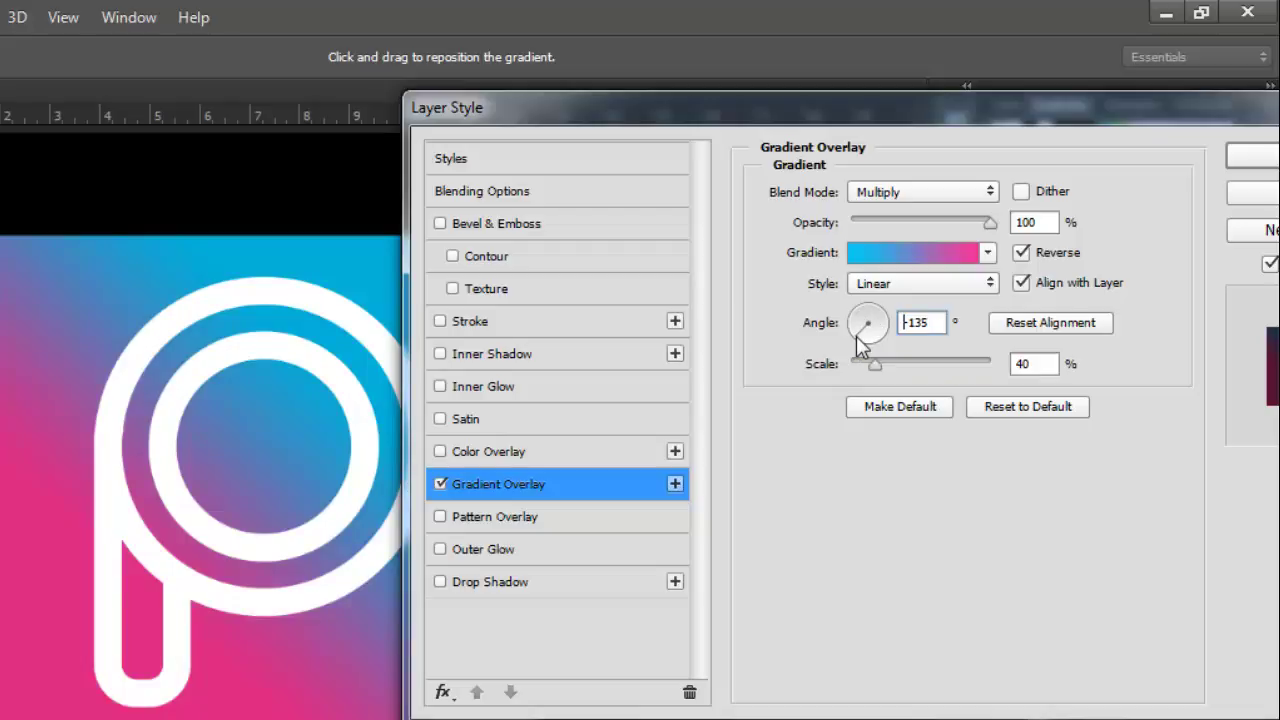
key(Up)
key(Up)
key(Up)
key(ctrl+a)
Switch the overlay blend mode from Multiply to Normal
drag(1105, 125, 1071, 129)
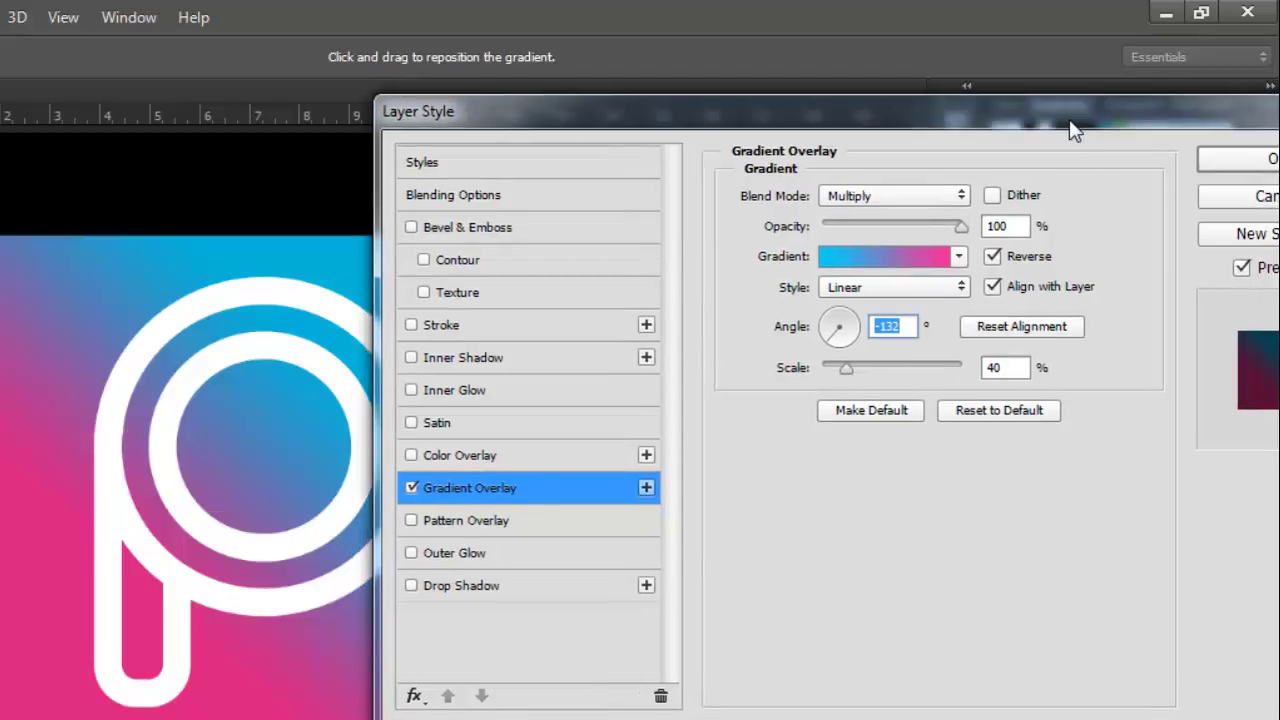
click(958, 198)
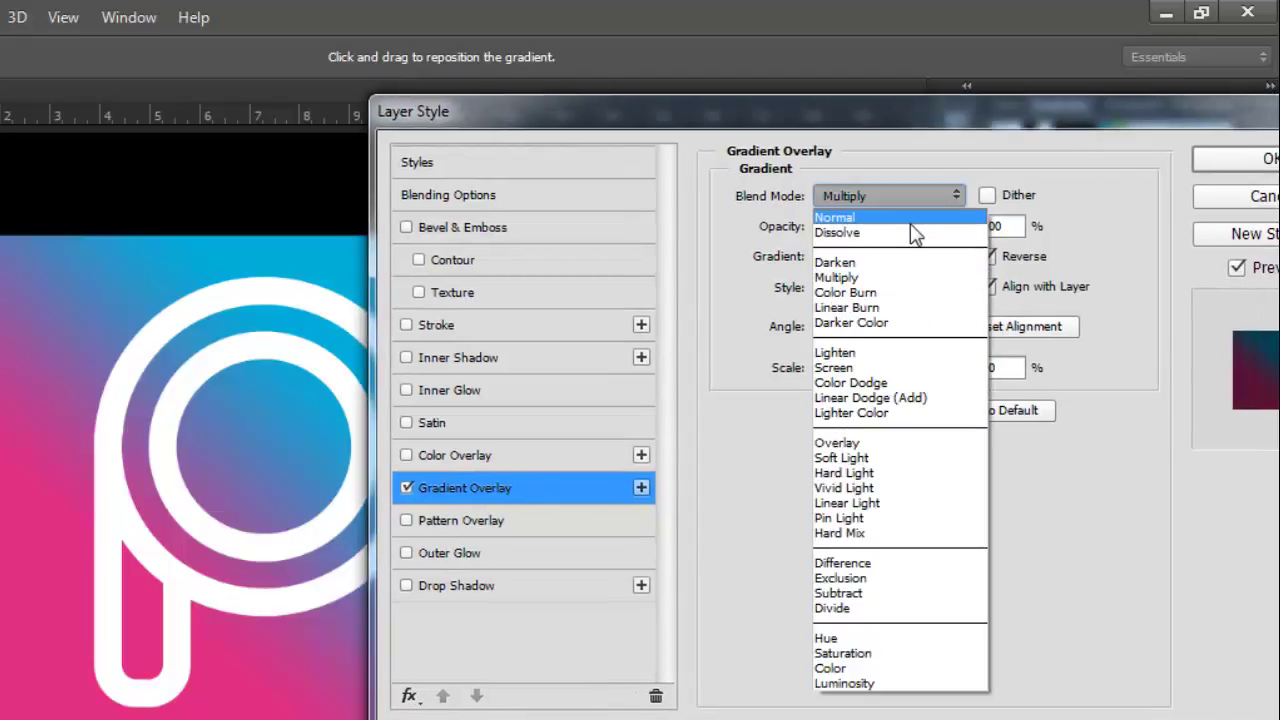
click(910, 222)
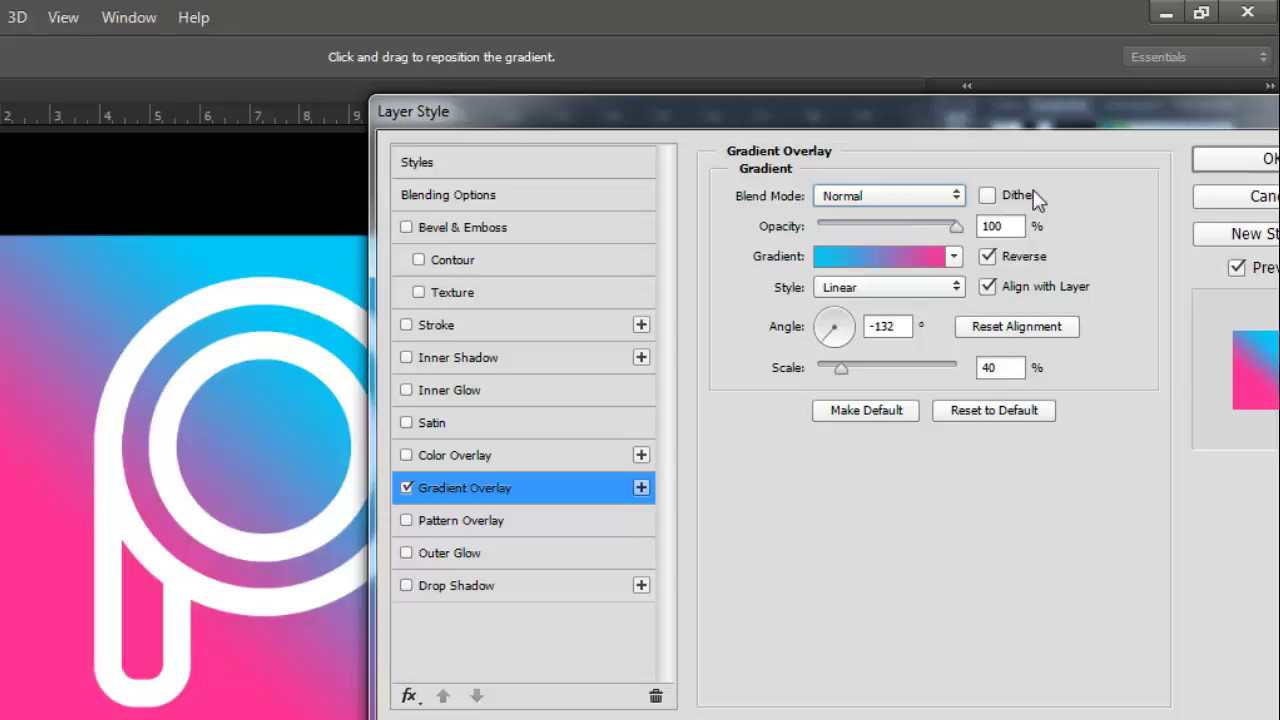
Confirm the Layer Style dialog to apply the pink-to-cyan gradient overlay
click(1225, 167)
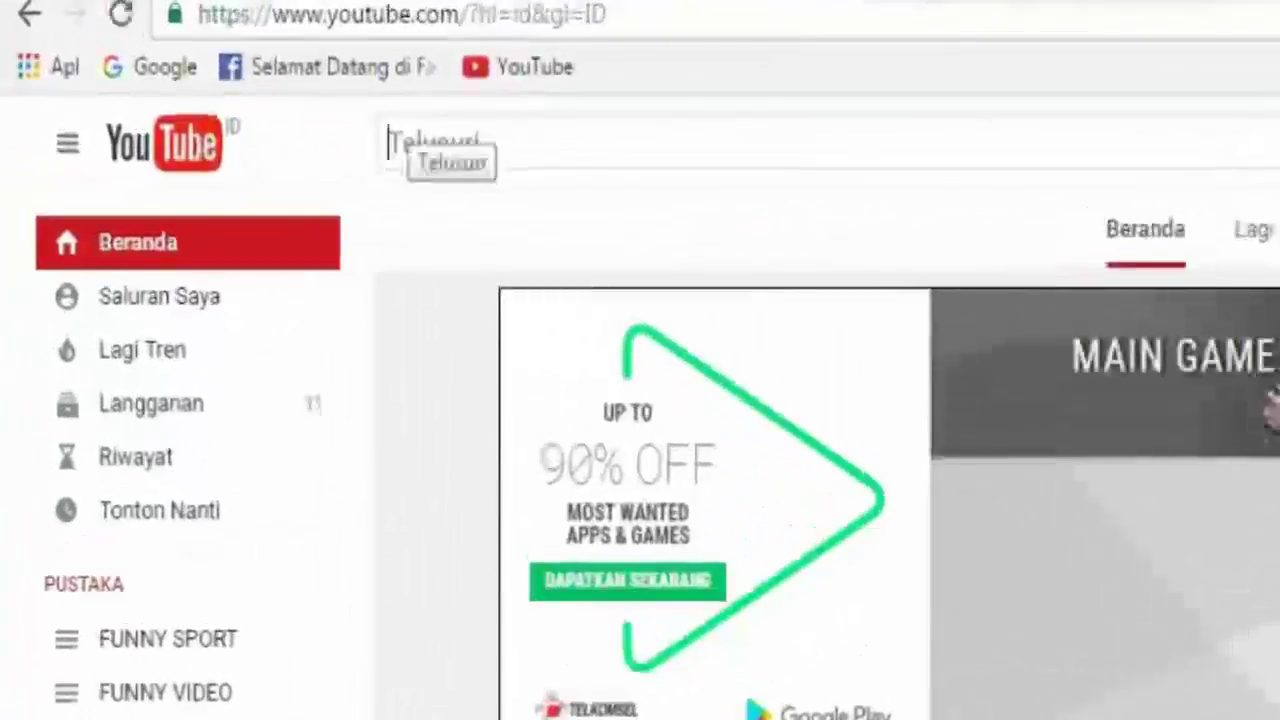
Search YouTube for the tutorial author, open their channel, and press Langganan (Subscribe)
text(Abu)
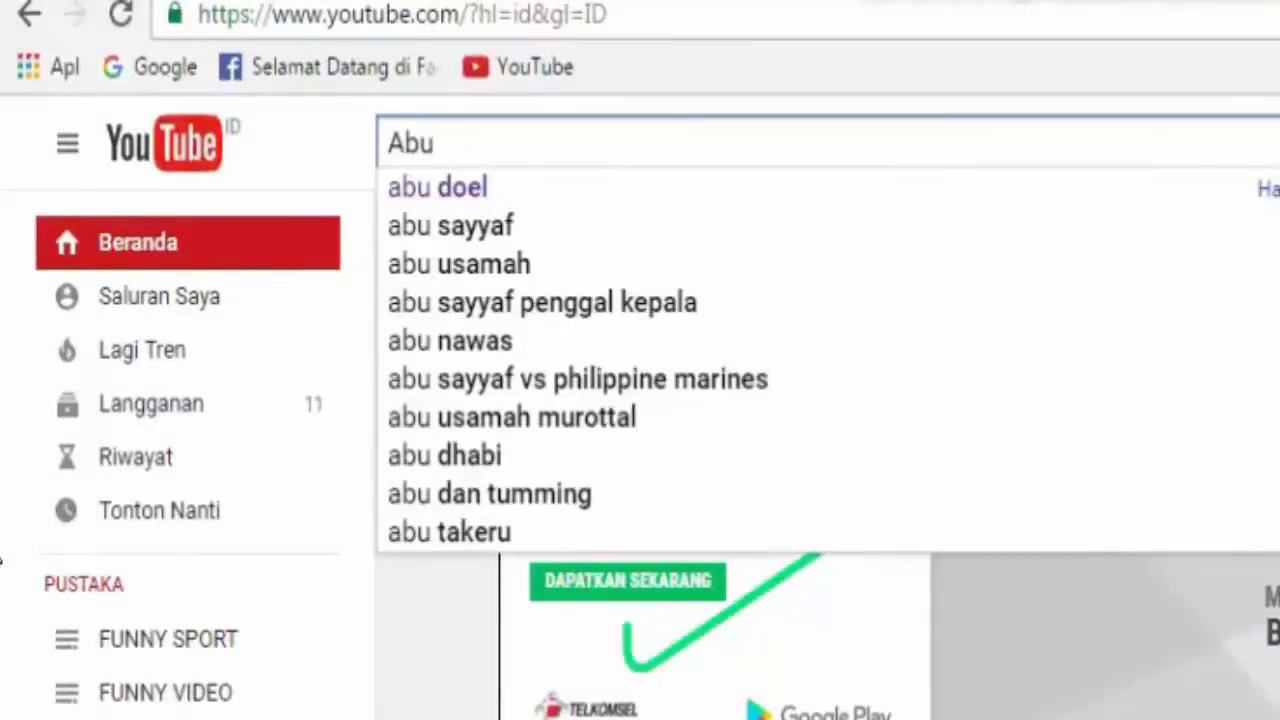
click(440, 188)
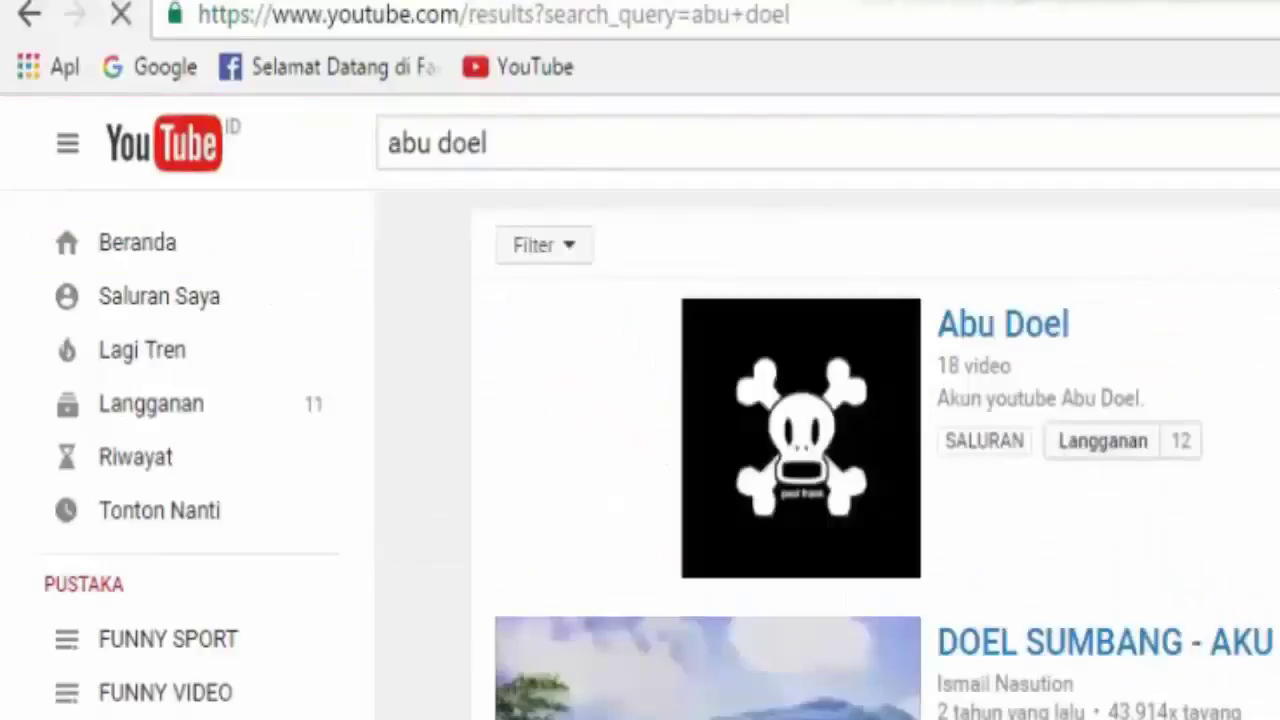
click(1057, 322)
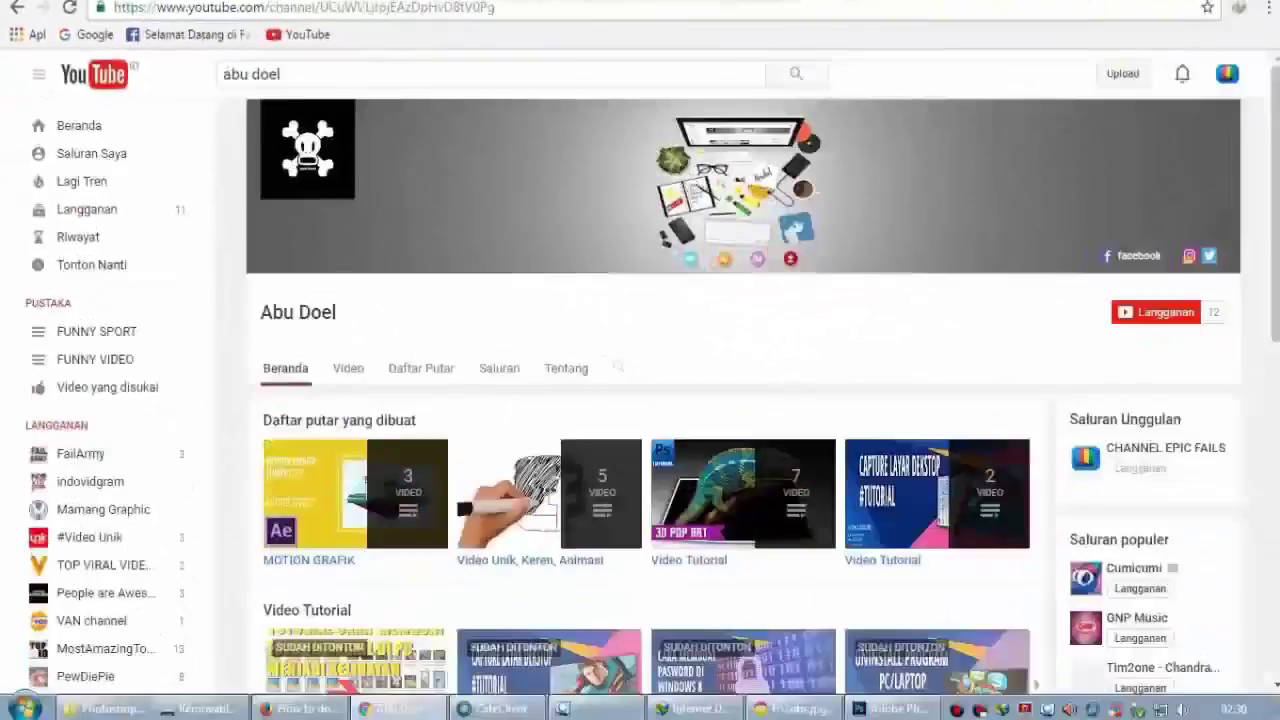
click(1148, 314)
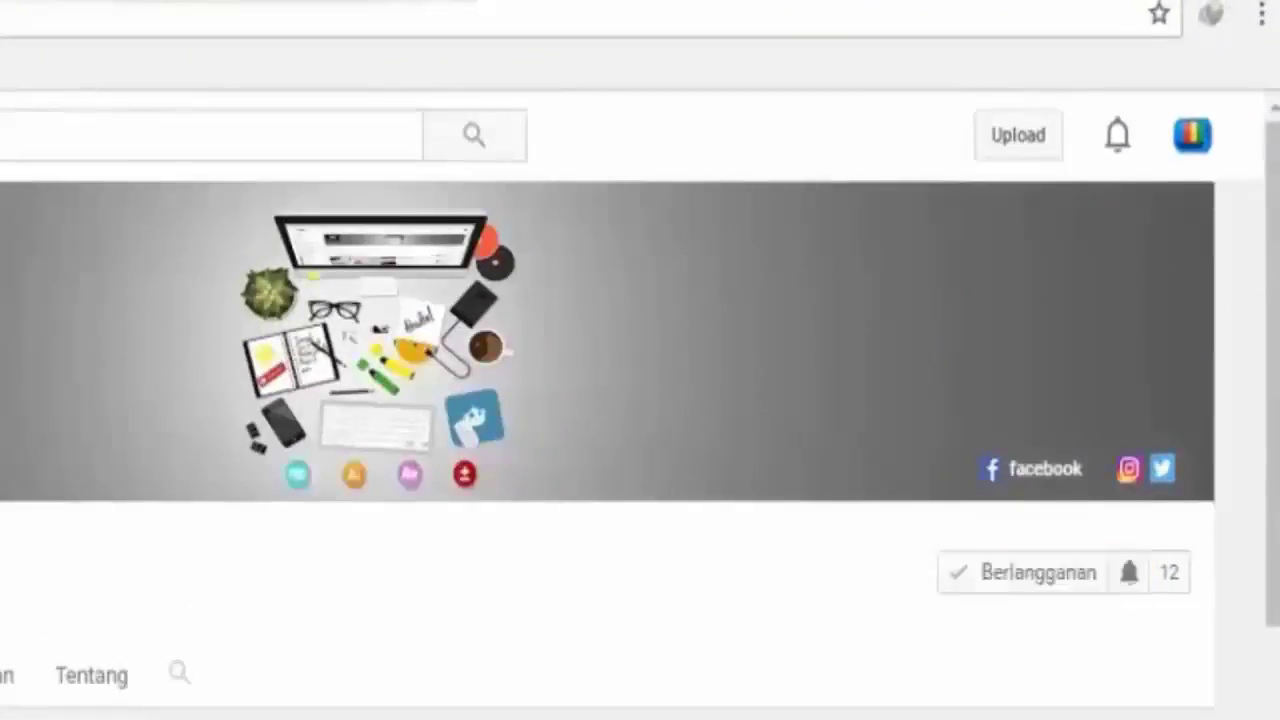